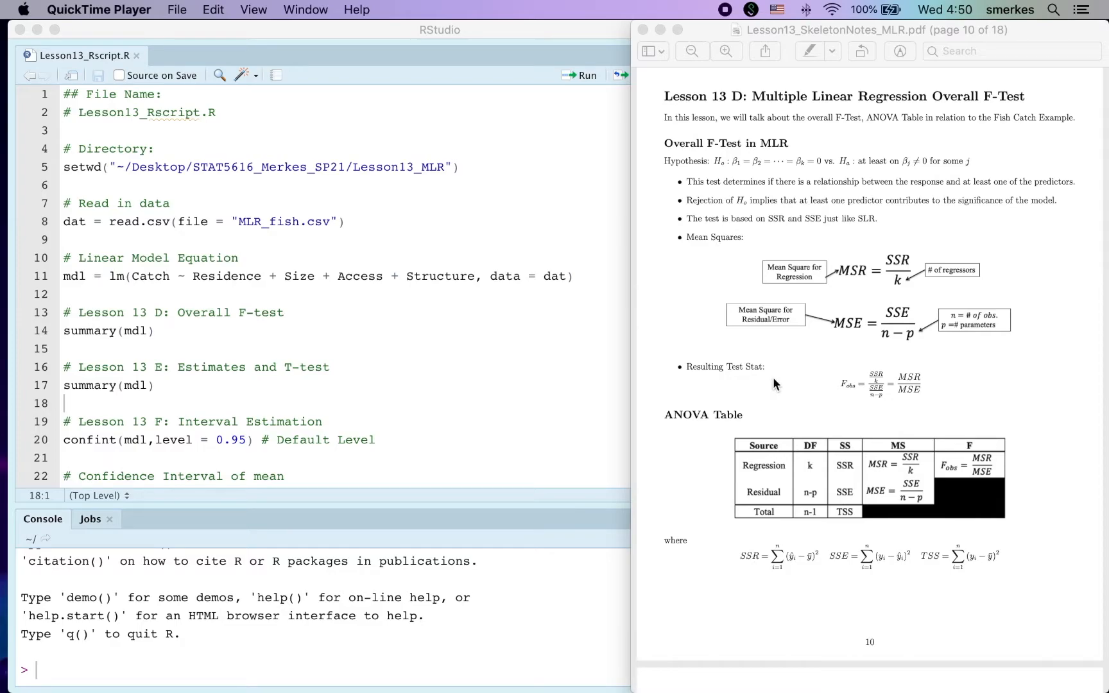
Run the script lines that set the working directory and read MLR_fish.csv into dat.
{"action": "scroll", "coordinate": [807, 272], "scroll_direction": "down", "scroll_amount": 6}
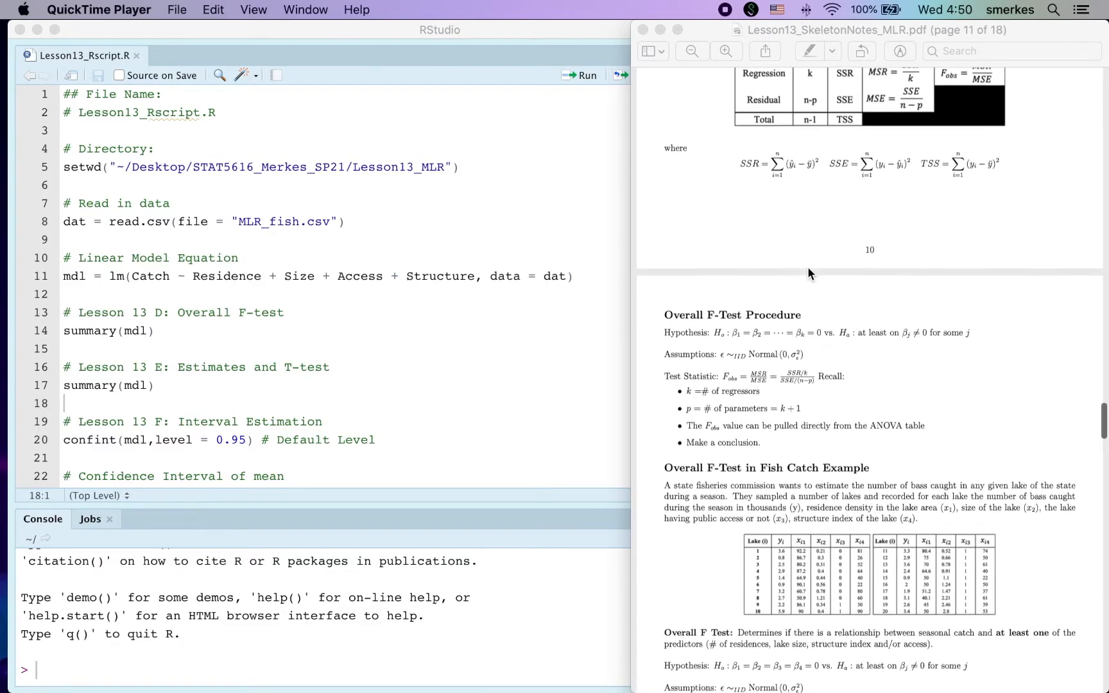
{"action": "scroll", "coordinate": [808, 269], "scroll_direction": "down", "scroll_amount": 5}
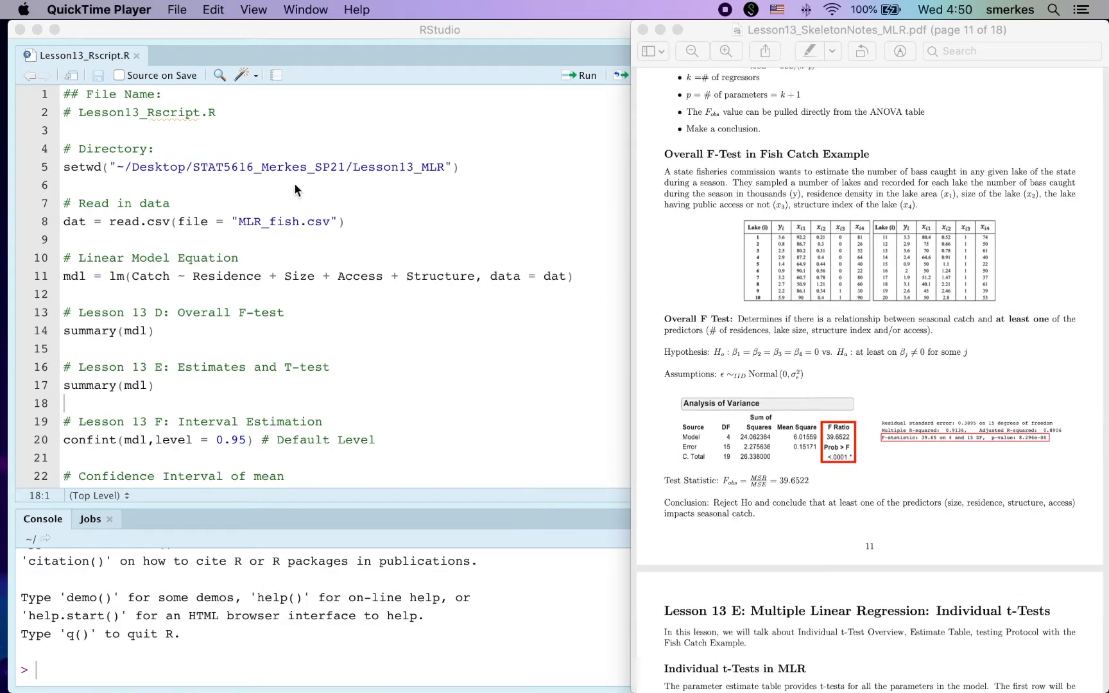
{"action": "left_click", "coordinate": [287, 167]}
{"action": "key", "text": "super+Return"}
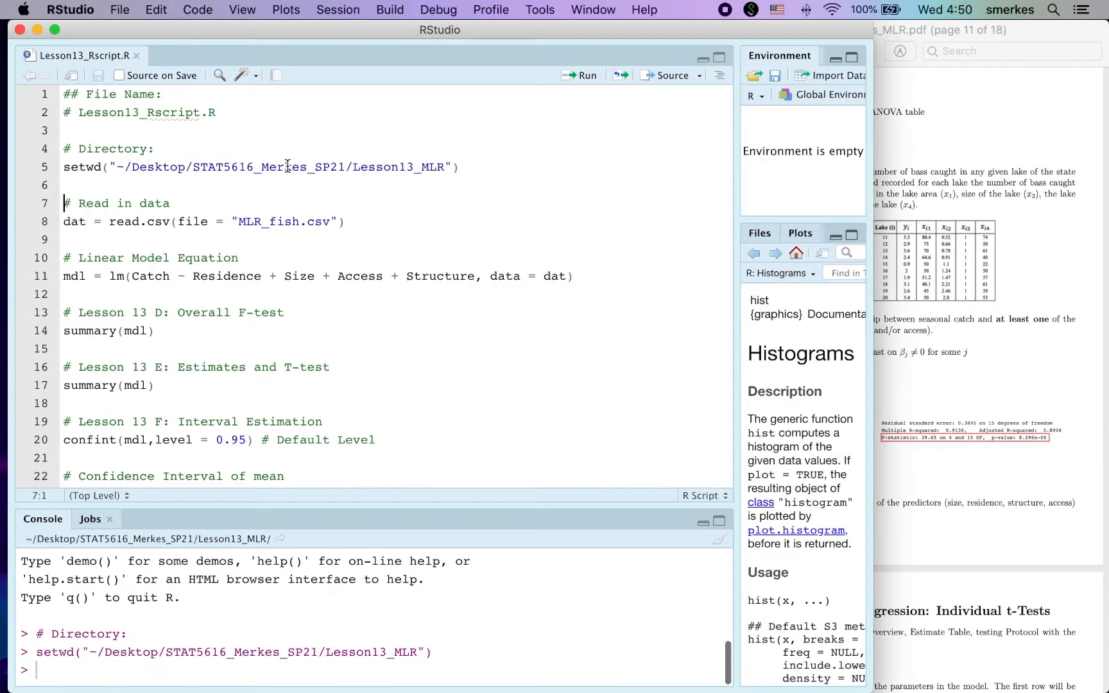
{"action": "key", "text": "super+Return"}
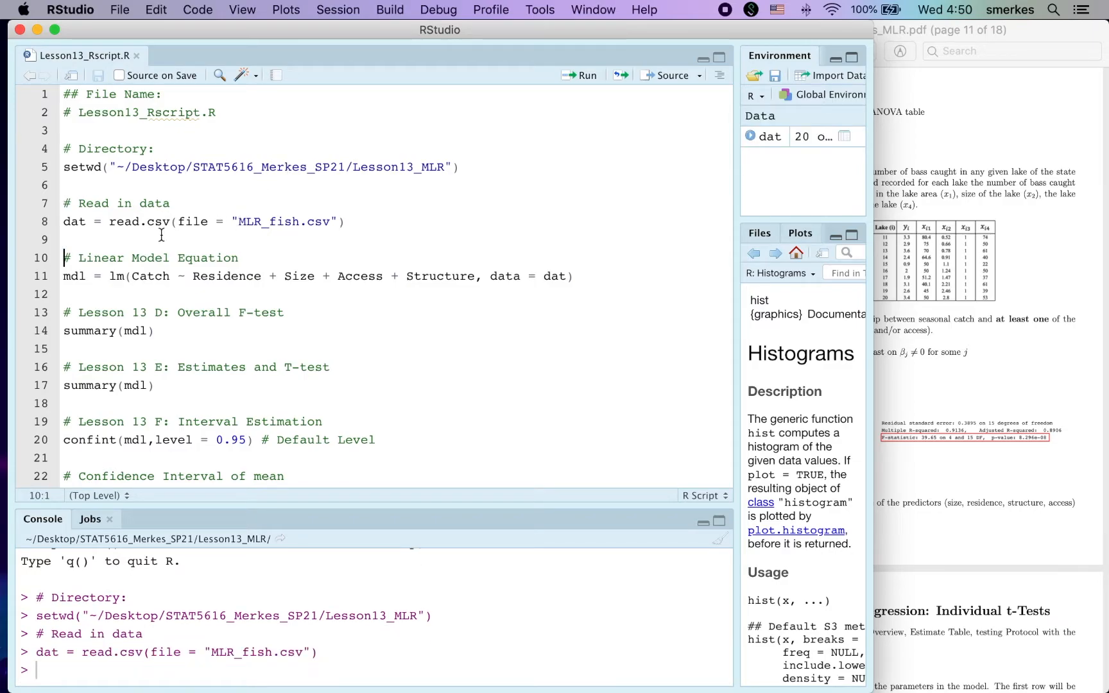
Review the predictors in the linear model formula, and the overall F-test and individual t-test sections of the lesson notes.
{"action": "left_click", "coordinate": [69, 231]}
{"action": "left_click", "coordinate": [180, 276]}
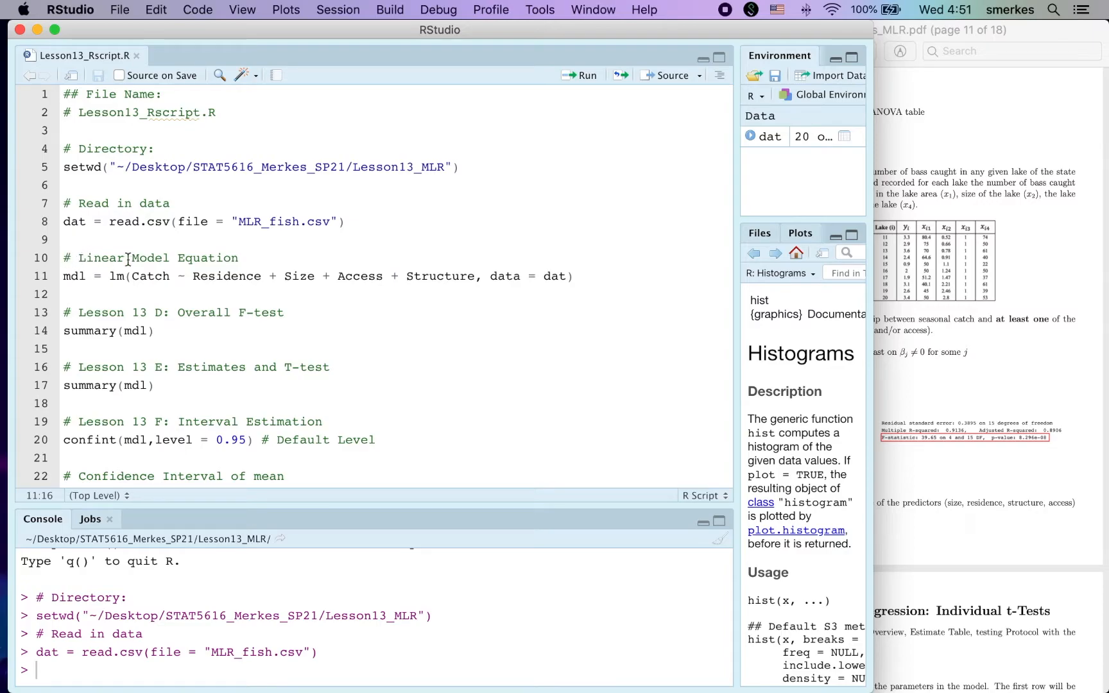
{"action": "left_click_drag", "start_coordinate": [195, 276], "coordinate": [476, 277]}
{"action": "left_click", "coordinate": [941, 396]}
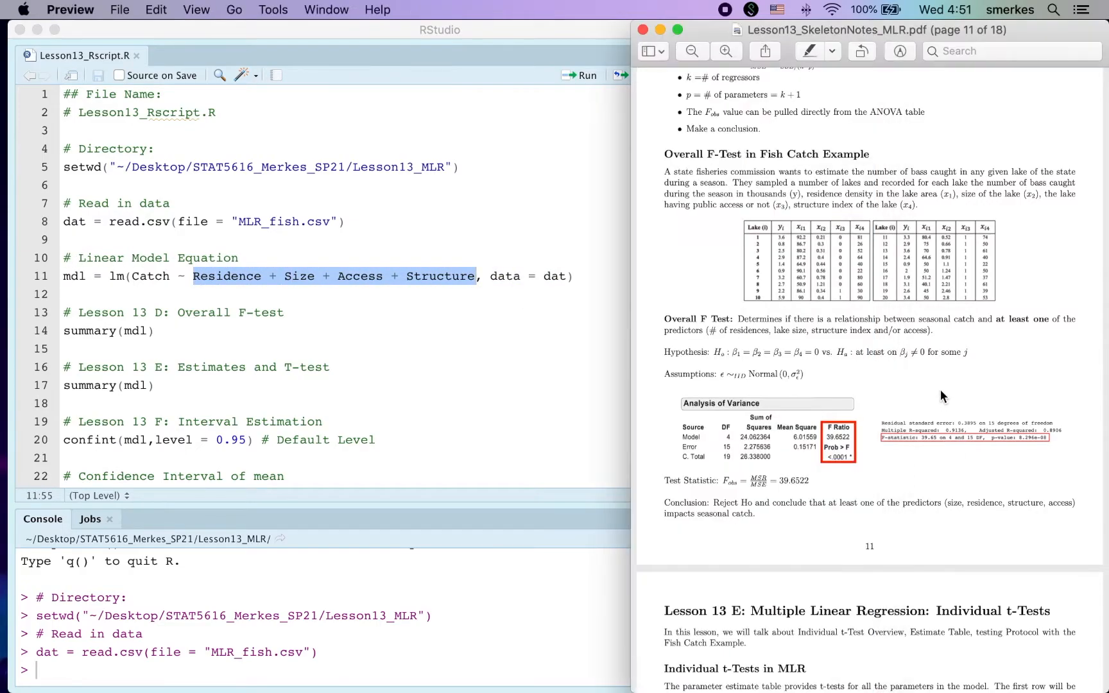
{"action": "scroll", "coordinate": [746, 321], "scroll_direction": "up", "scroll_amount": 3}
{"action": "scroll", "coordinate": [745, 321], "scroll_direction": "up", "scroll_amount": 10}
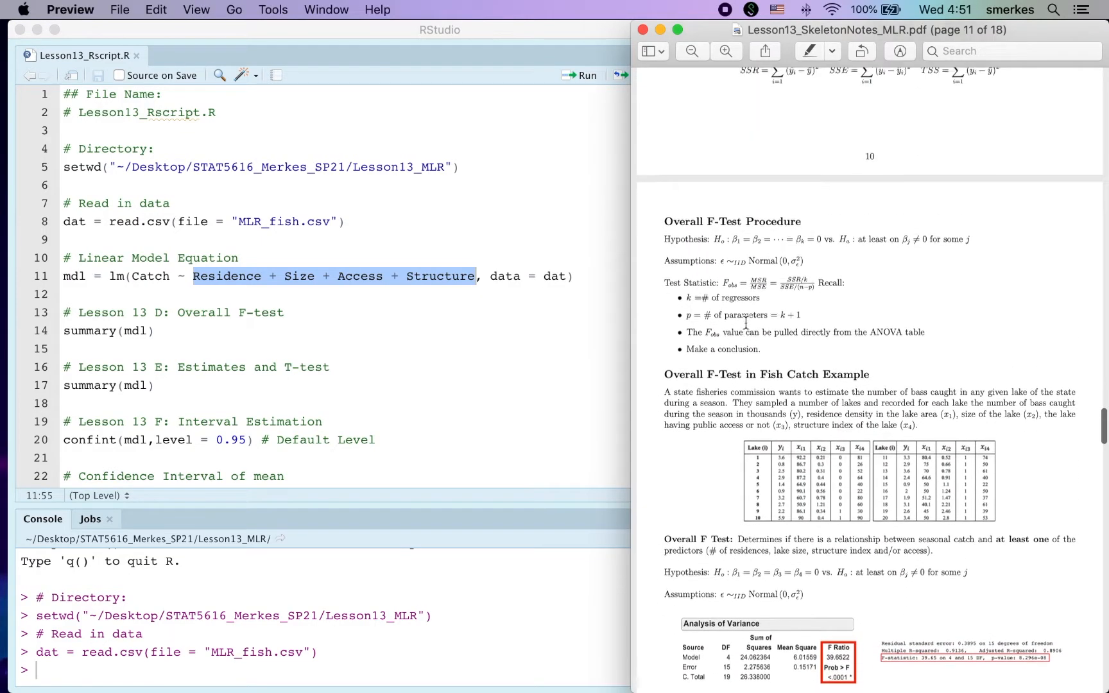
{"action": "scroll", "coordinate": [746, 322], "scroll_direction": "up", "scroll_amount": 8}
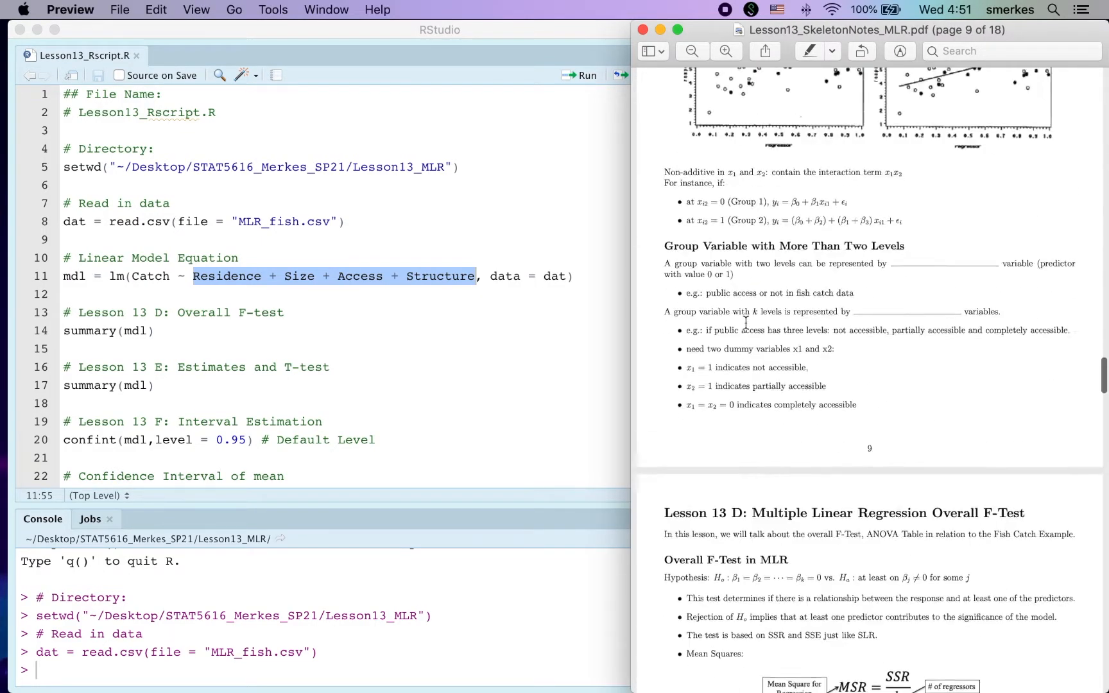
{"action": "scroll", "coordinate": [747, 314], "scroll_direction": "down", "scroll_amount": 16}
{"action": "scroll", "coordinate": [747, 304], "scroll_direction": "down", "scroll_amount": 6}
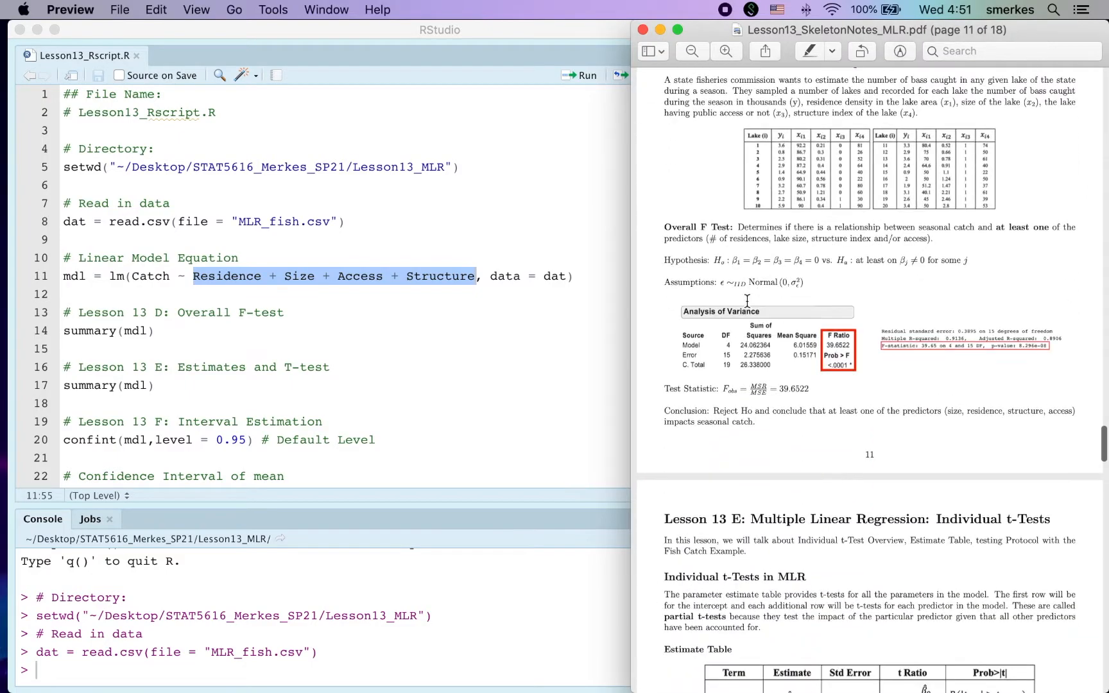
{"action": "scroll", "coordinate": [747, 300], "scroll_direction": "down", "scroll_amount": 11}
{"action": "scroll", "coordinate": [747, 301], "scroll_direction": "up", "scroll_amount": 11}
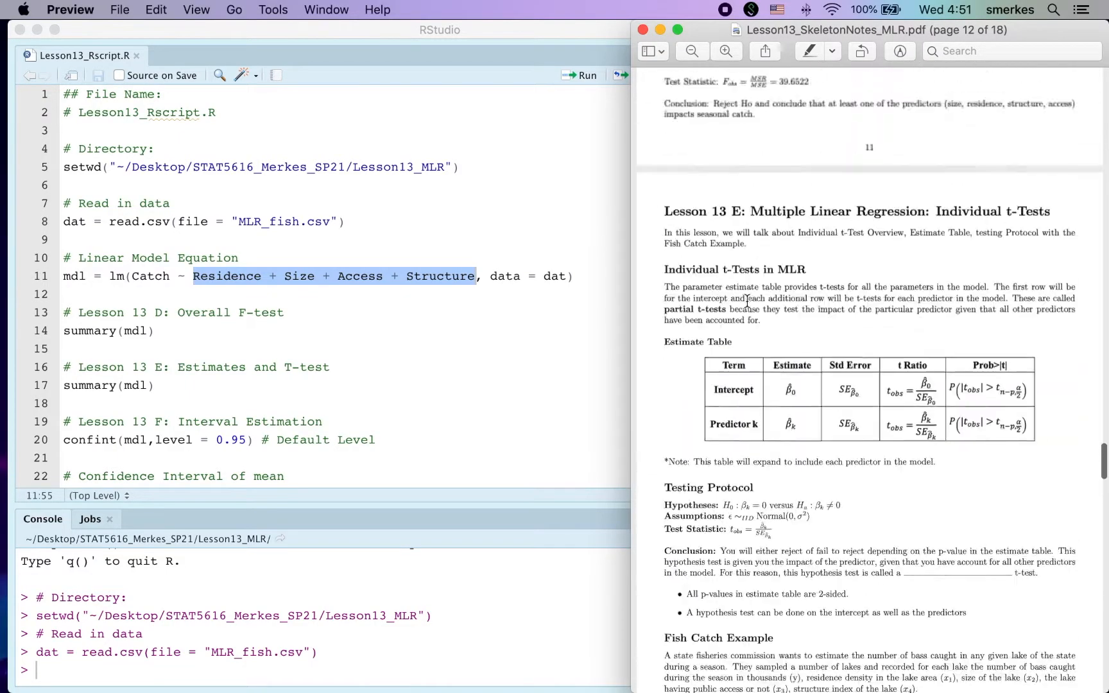
{"action": "scroll", "coordinate": [747, 301], "scroll_direction": "up", "scroll_amount": 2}
Run the linear model line that fits Catch on Residence, Size, Access and Structure as mdl.
{"action": "left_click", "coordinate": [353, 349]}
{"action": "left_click", "coordinate": [292, 276]}
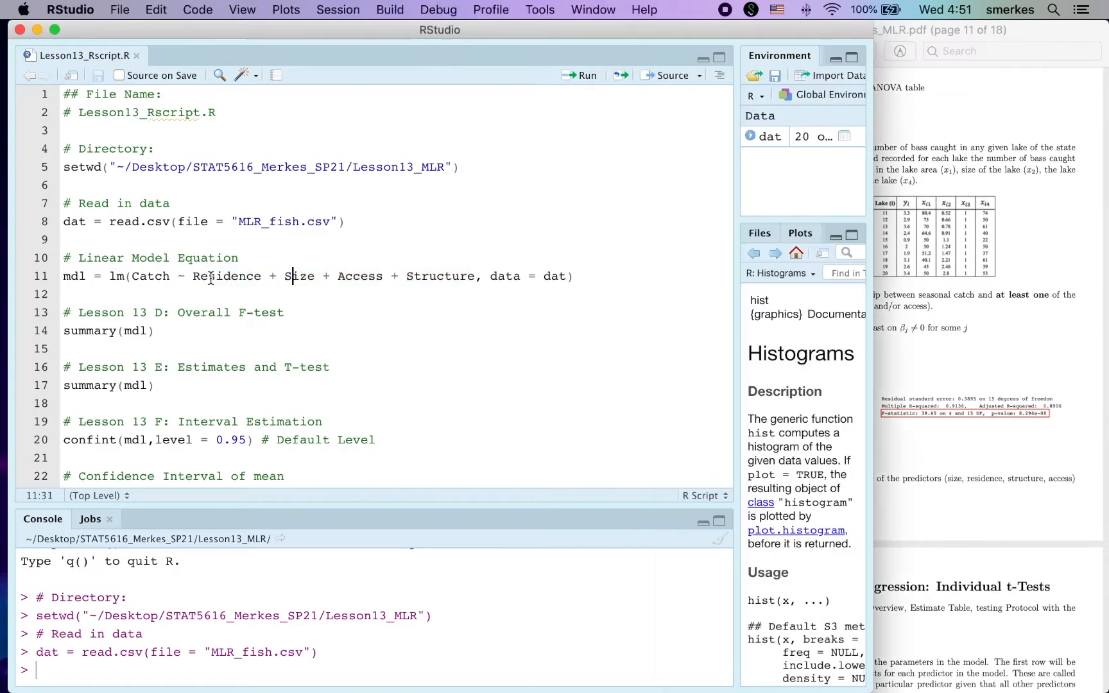
{"action": "key", "text": "super+Return"}
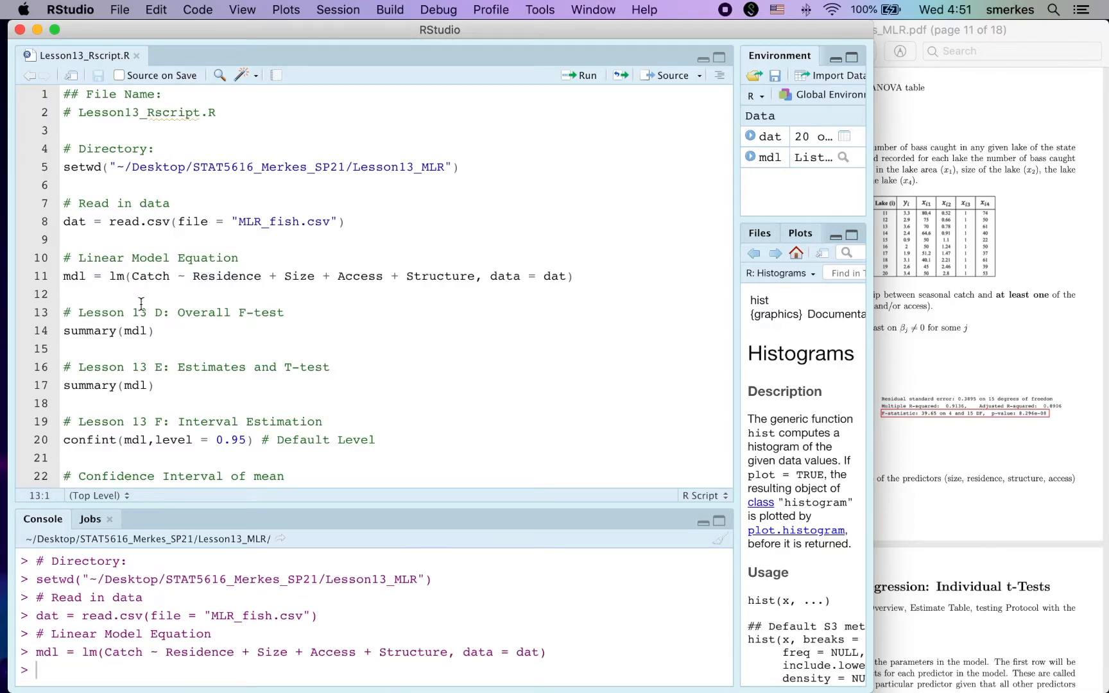
Run summary(mdl) from the overall F-test section and enlarge the console to show the full output.
{"action": "left_click_drag", "start_coordinate": [63, 331], "coordinate": [190, 335]}
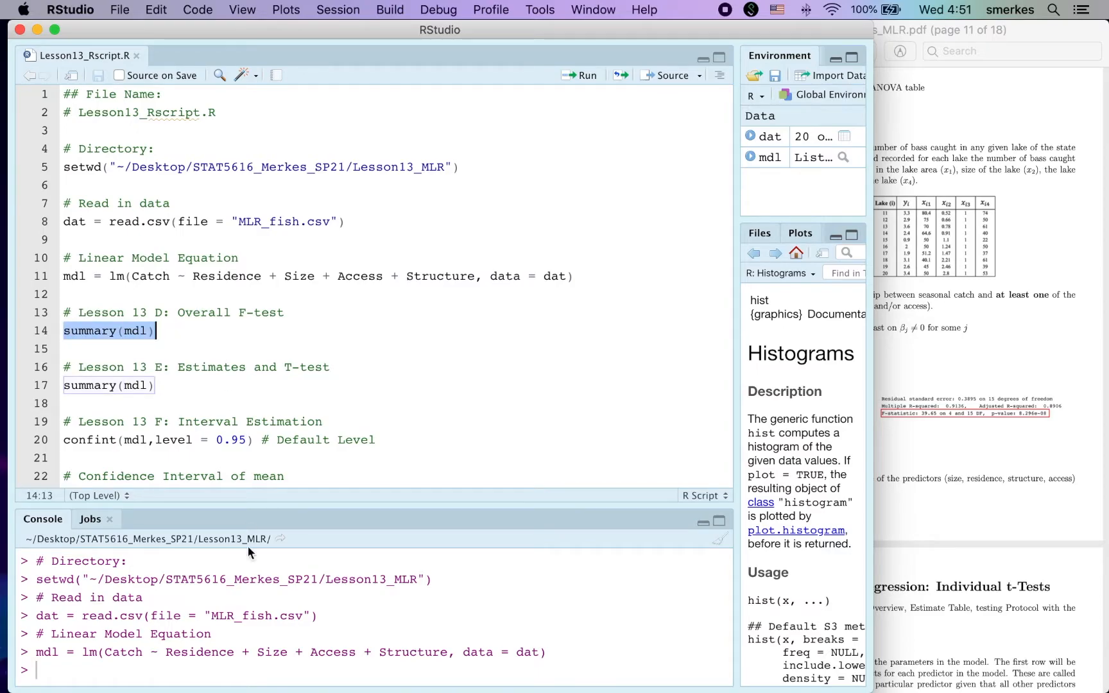
{"action": "key", "text": "super+Return"}
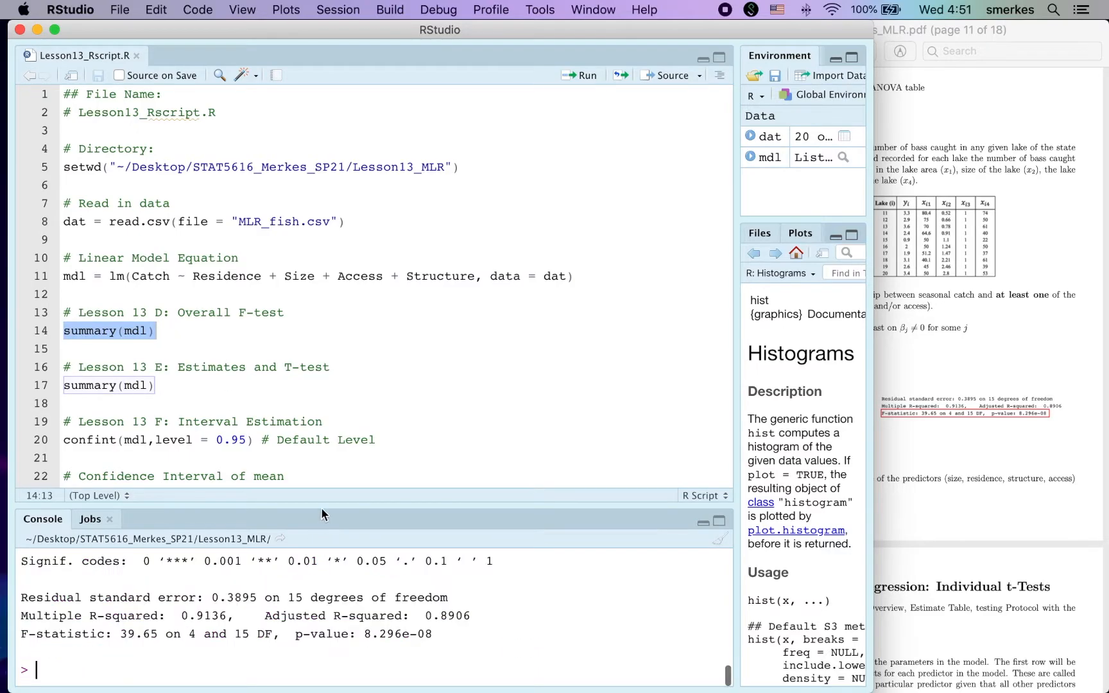
{"action": "left_click_drag", "start_coordinate": [323, 505], "coordinate": [323, 217]}
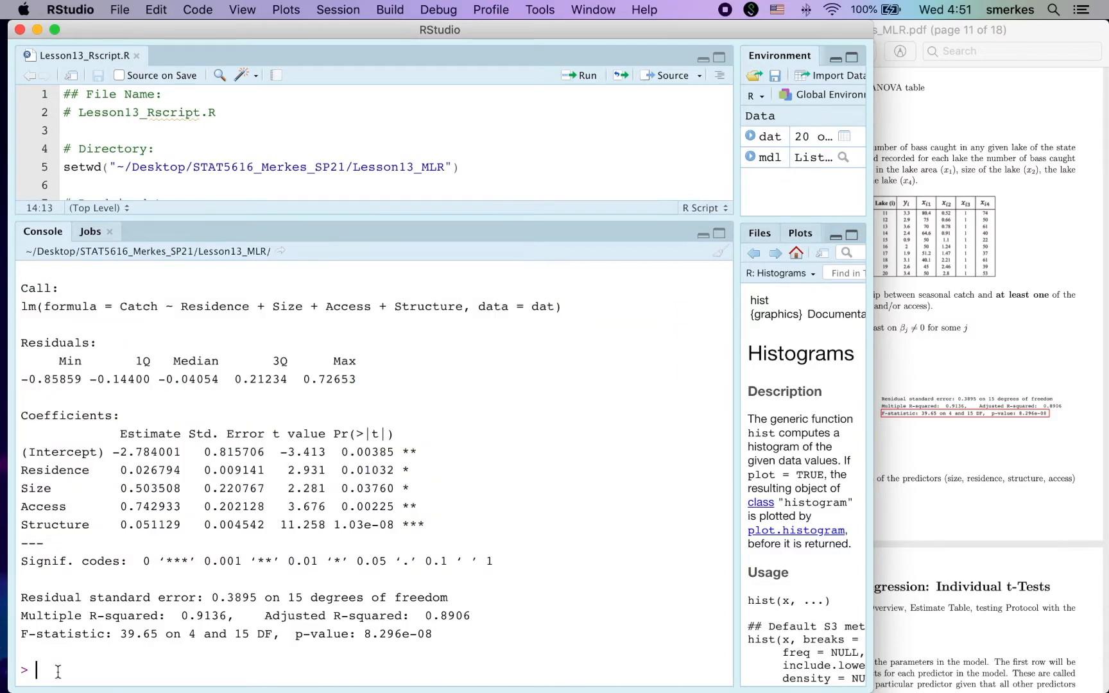
Highlight the F-statistic line in the model summary and compare it with the fish catch output in the notes.
{"action": "triple_click", "coordinate": [151, 645]}
{"action": "left_click_drag", "start_coordinate": [21, 634], "coordinate": [437, 634]}
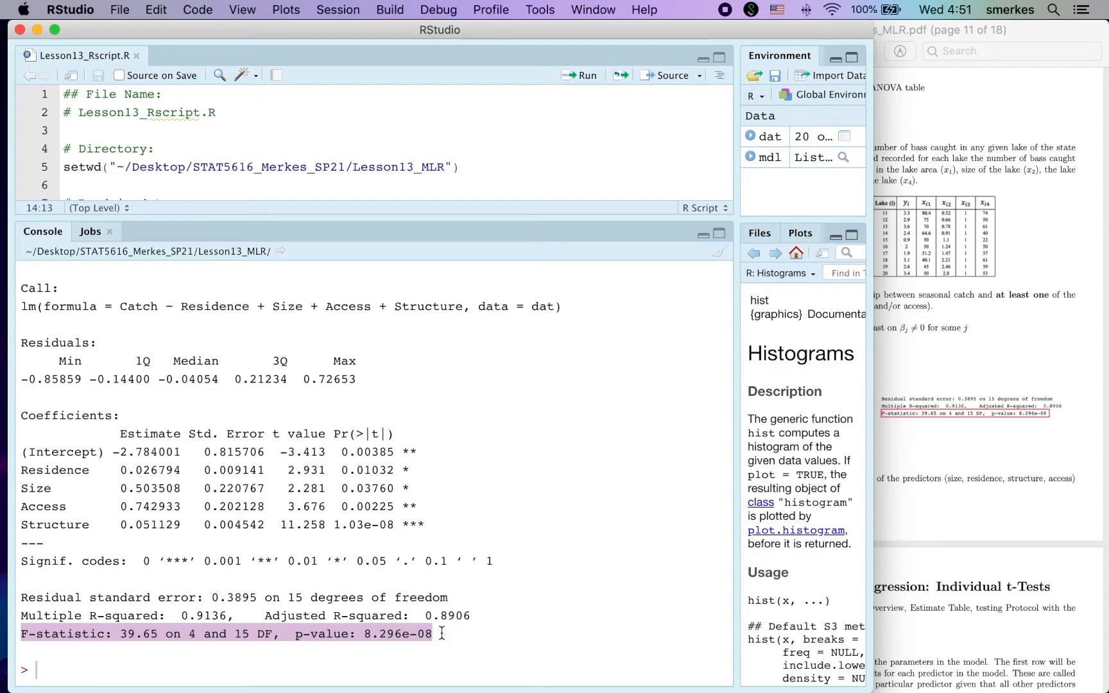
{"action": "left_click_drag", "start_coordinate": [318, 219], "coordinate": [363, 484]}
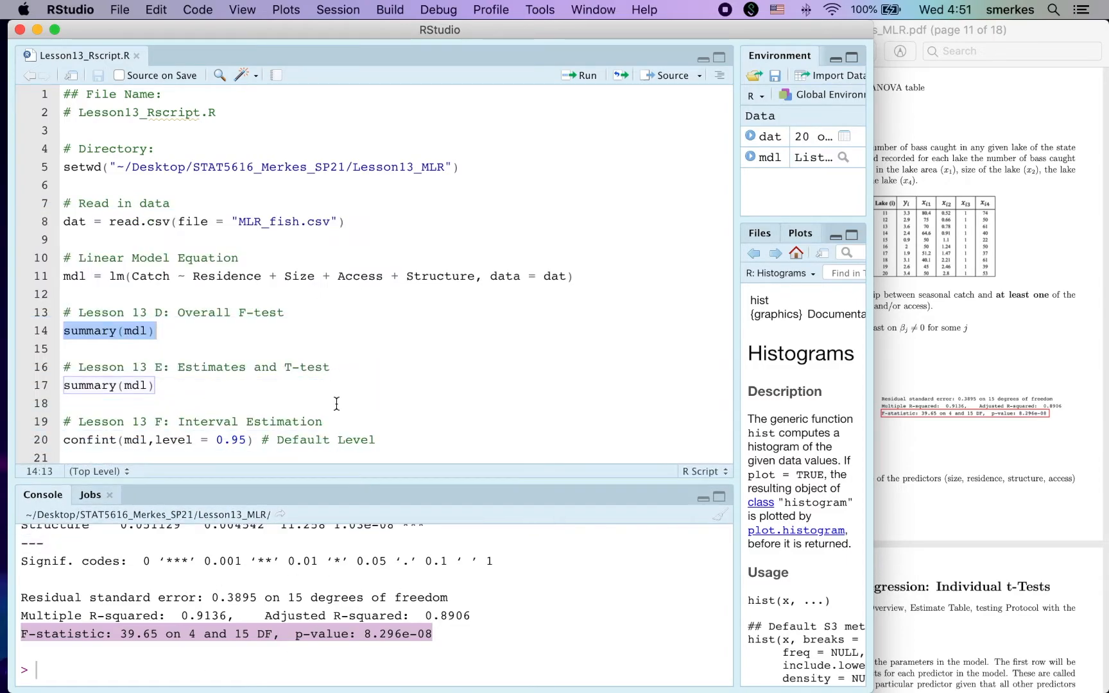
{"action": "left_click", "coordinate": [963, 373]}
{"action": "scroll", "coordinate": [960, 369], "scroll_direction": "down", "scroll_amount": 3}
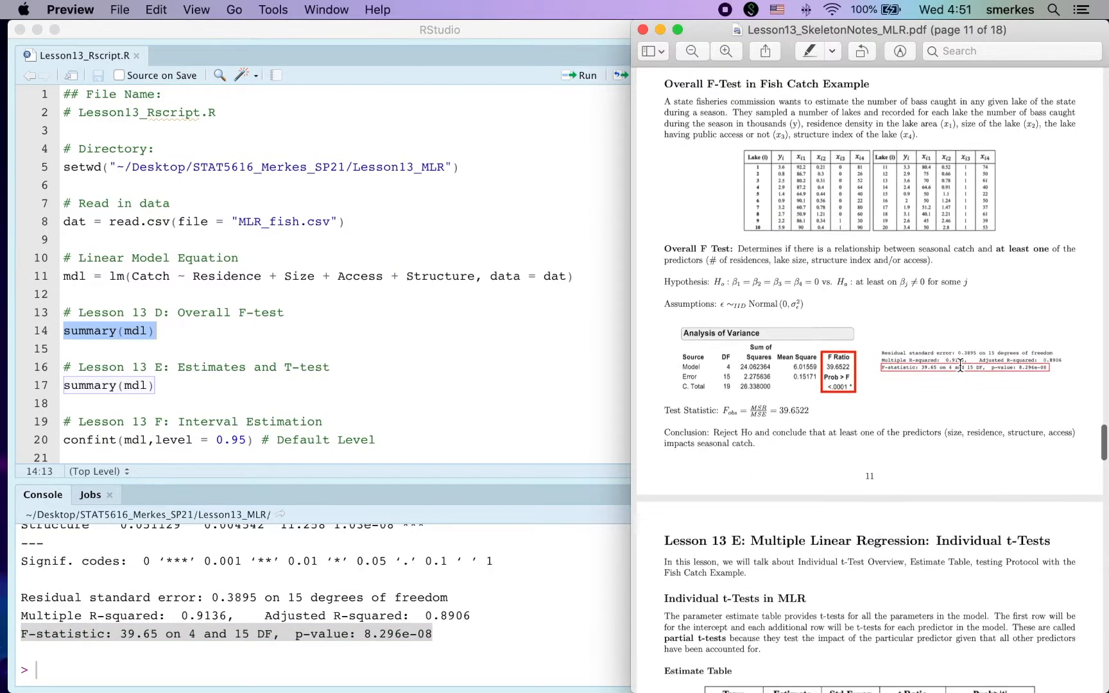
{"action": "scroll", "coordinate": [960, 369], "scroll_direction": "down", "scroll_amount": 5}
For the Estimates and T-test section, examine the t values and p-values in the existing summary's coefficients table.
{"action": "left_click", "coordinate": [222, 382]}
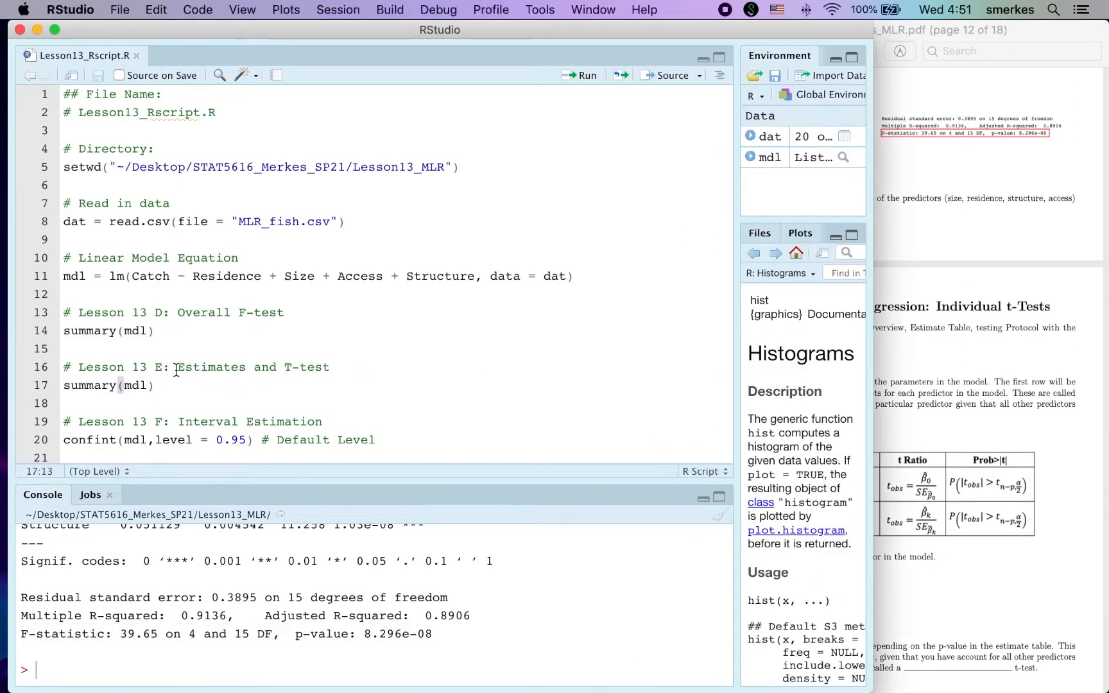
{"action": "left_click_drag", "start_coordinate": [175, 370], "coordinate": [356, 365]}
{"action": "left_click_drag", "start_coordinate": [63, 385], "coordinate": [154, 385]}
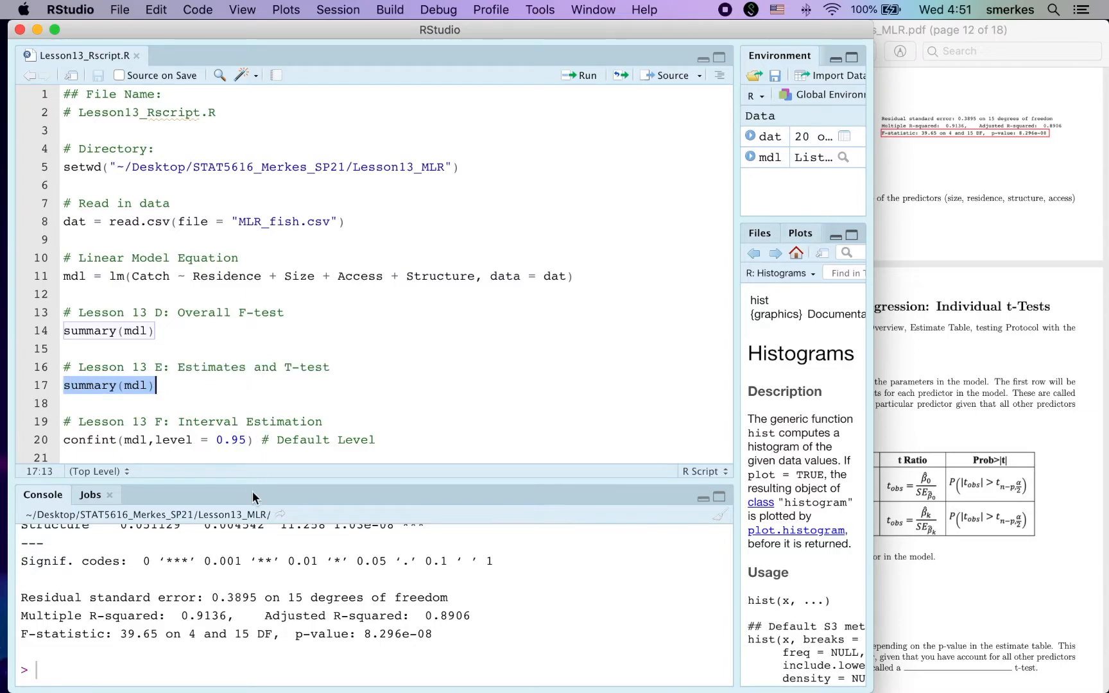
{"action": "left_click_drag", "start_coordinate": [252, 480], "coordinate": [257, 220]}
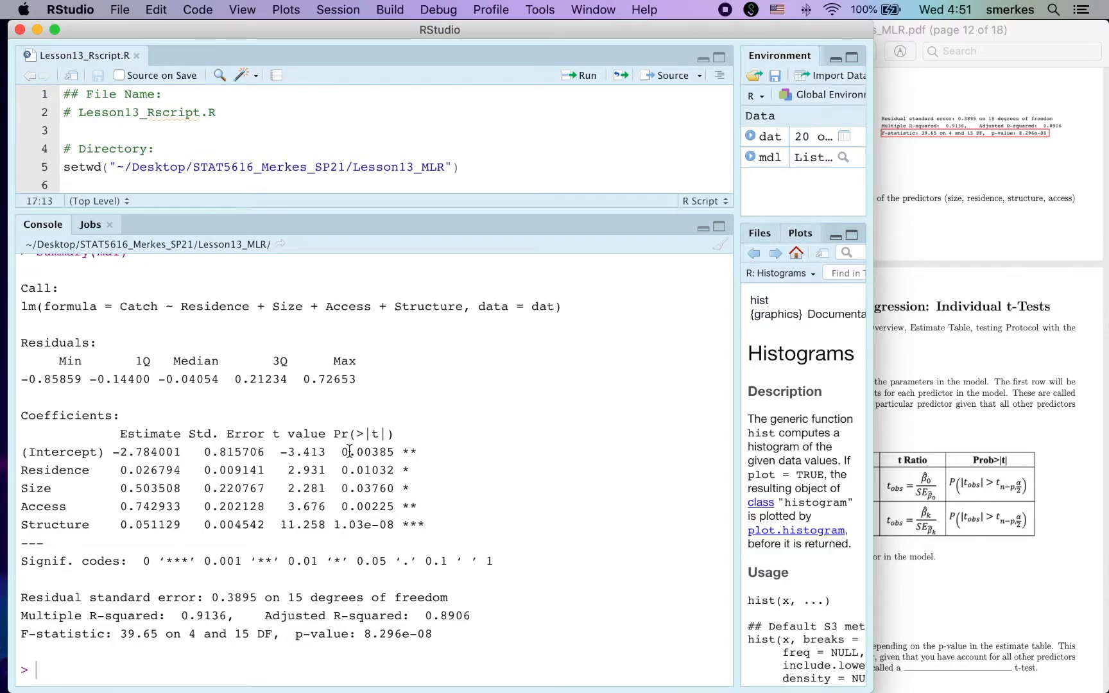
{"action": "left_click_drag", "start_coordinate": [273, 433], "coordinate": [387, 517]}
{"action": "left_click", "coordinate": [389, 516]}
{"action": "left_click_drag", "start_coordinate": [378, 243], "coordinate": [390, 510]}
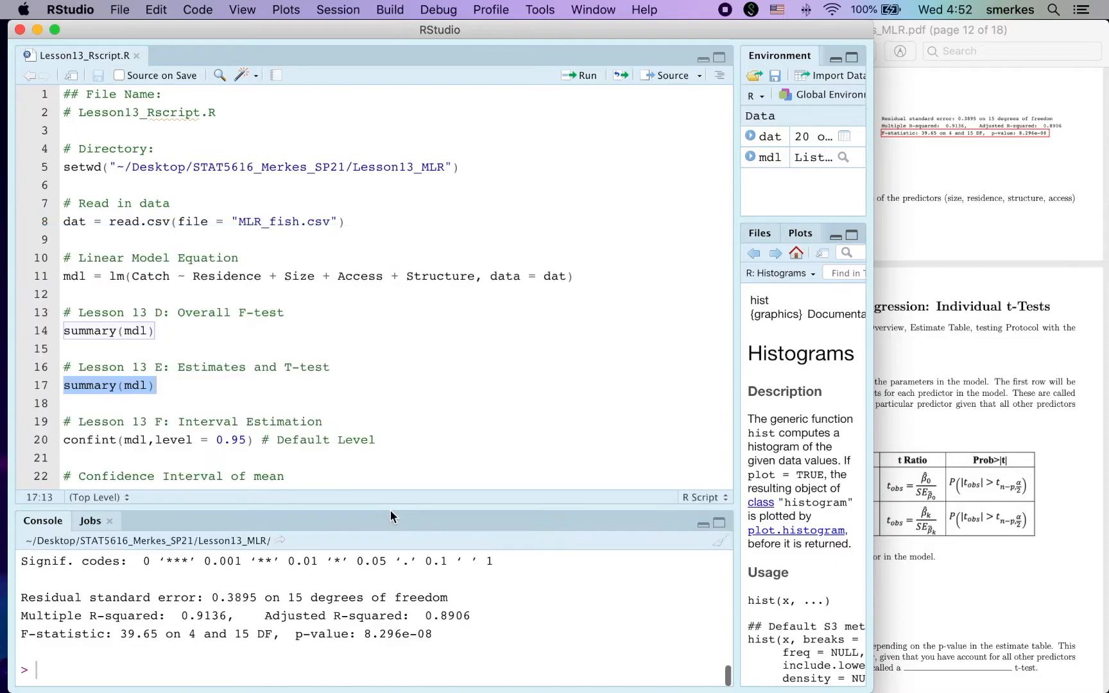
Run confint(mdl,level = 0.95) from the interval estimation section and highlight the intercept's interval in the output.
{"action": "scroll", "coordinate": [158, 358], "scroll_direction": "down", "scroll_amount": 3}
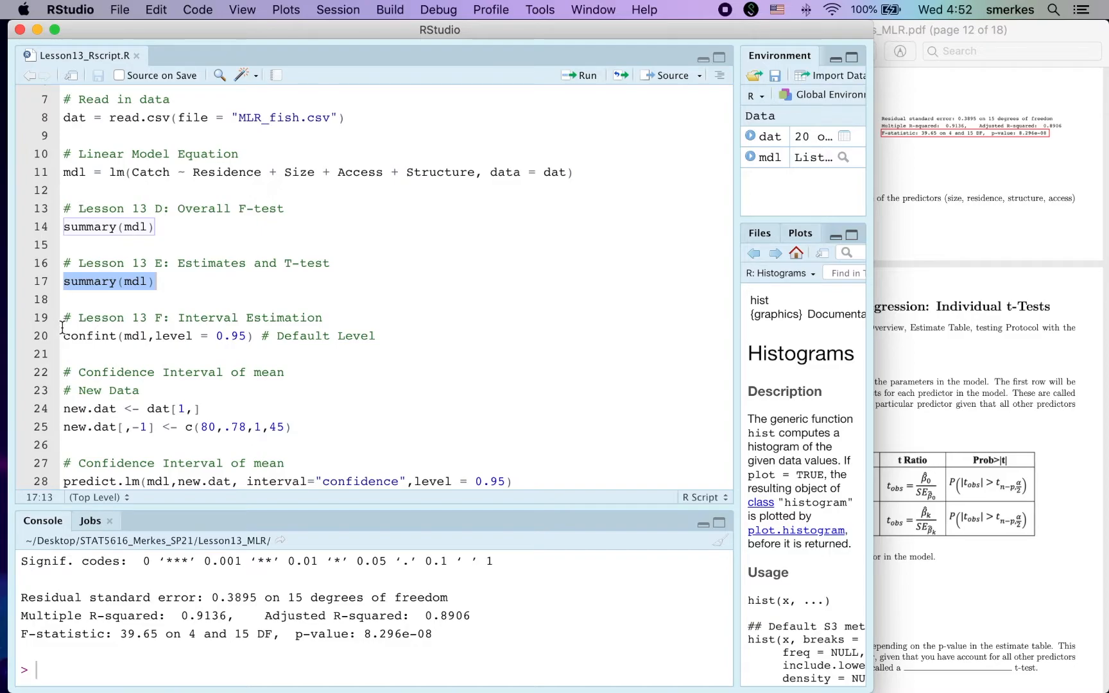
{"action": "left_click_drag", "start_coordinate": [62, 335], "coordinate": [254, 335]}
{"action": "left_click_drag", "start_coordinate": [230, 503], "coordinate": [233, 427]}
{"action": "scroll", "coordinate": [179, 502], "scroll_direction": "up", "scroll_amount": 2}
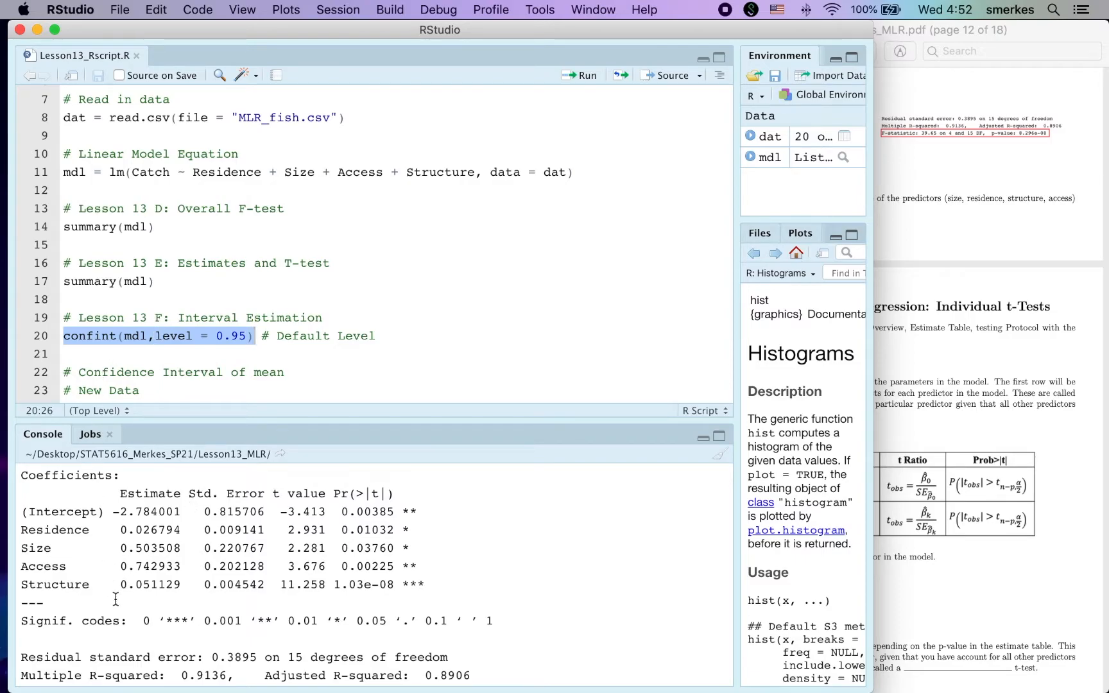
{"action": "key", "text": "super+Return"}
{"action": "left_click_drag", "start_coordinate": [113, 580], "coordinate": [342, 577]}
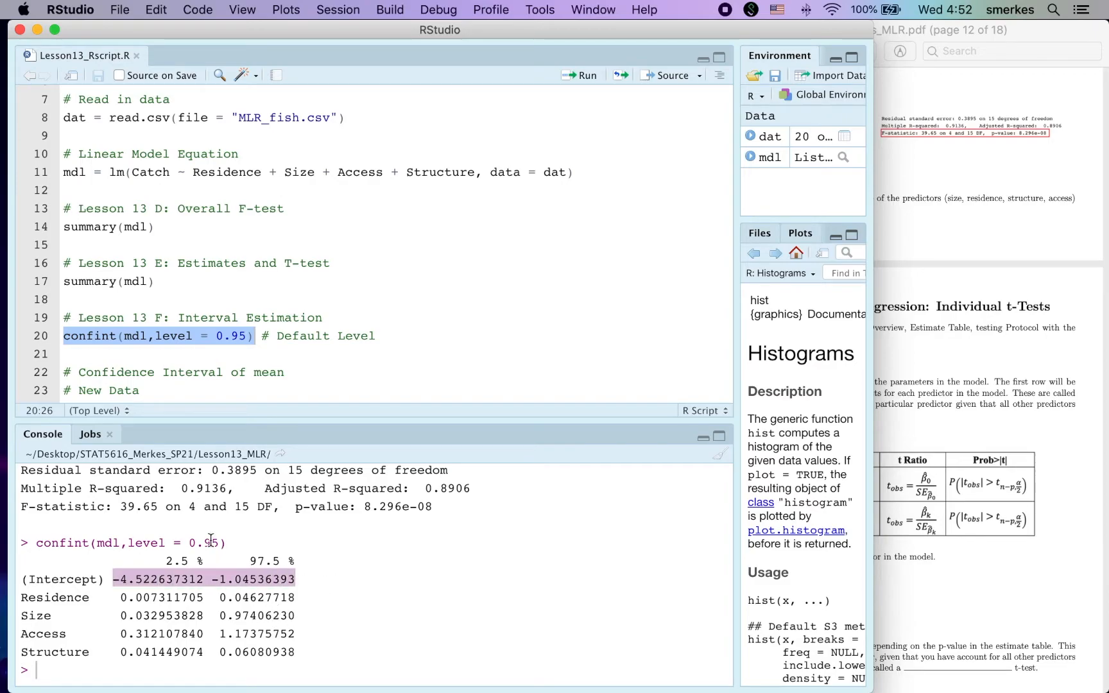
Try a confidence level of 0.90 in the confint call and restore it to 0.95.
{"action": "left_click", "coordinate": [247, 336]}
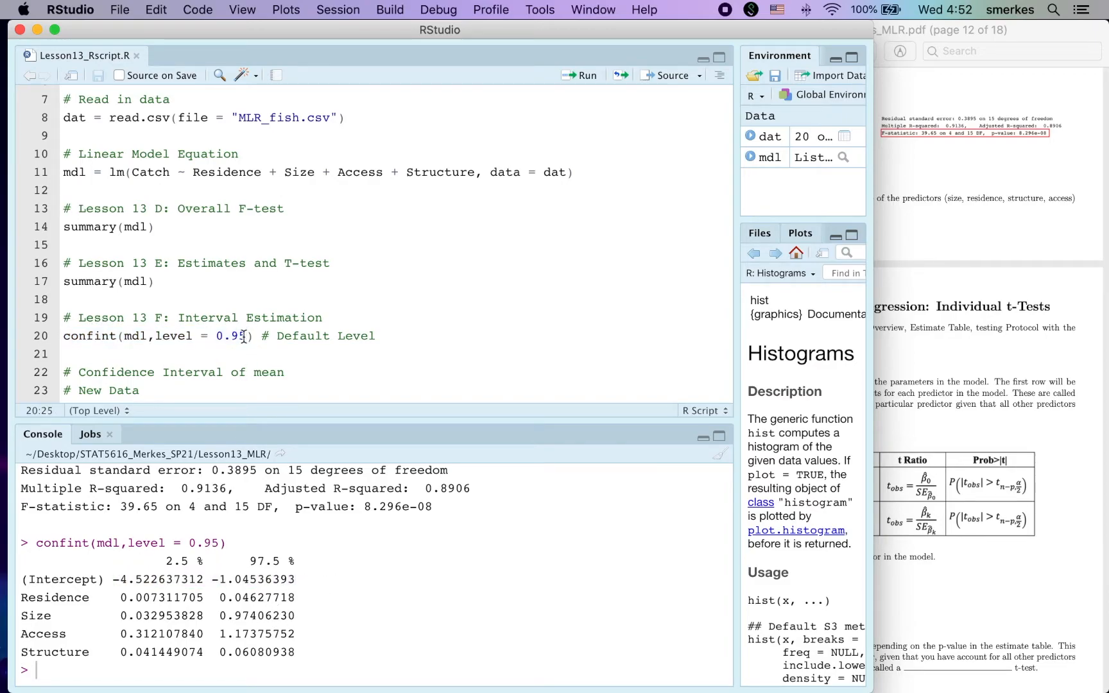
{"action": "key", "text": "BackSpace"}
{"action": "type", "text": "0"}
{"action": "key", "text": "BackSpace"}
{"action": "type", "text": "5"}
Run new.dat <- dat[1,] from the New Data section to copy the first data row into new.dat.
{"action": "scroll", "coordinate": [265, 347], "scroll_direction": "down", "scroll_amount": 4}
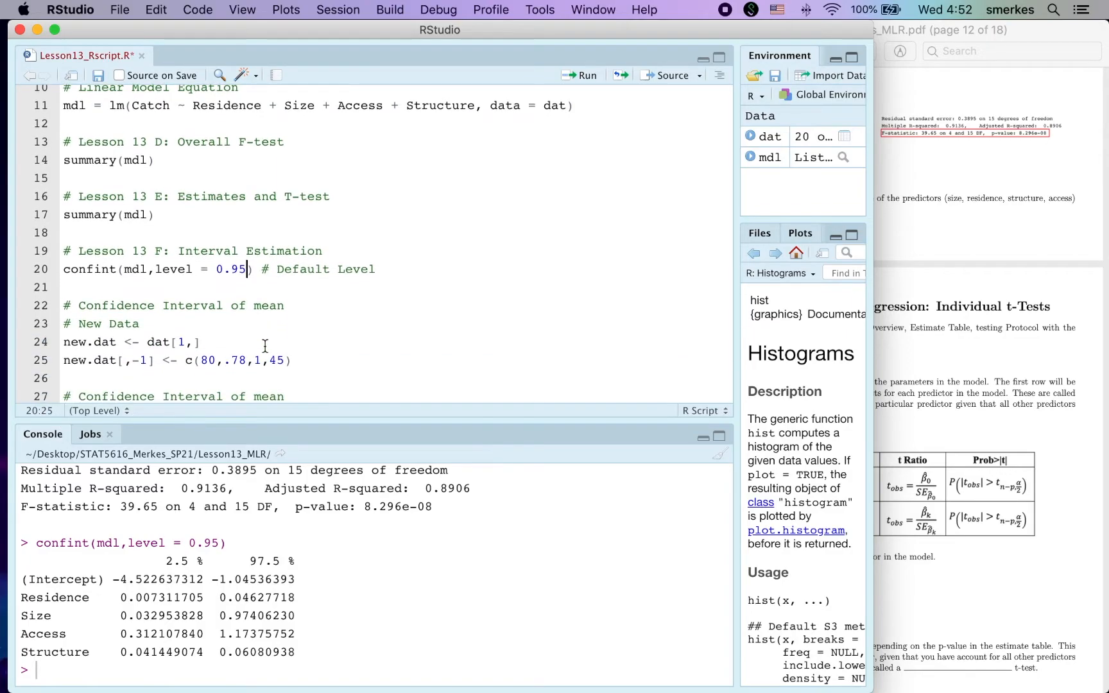
{"action": "scroll", "coordinate": [265, 346], "scroll_direction": "down", "scroll_amount": 8}
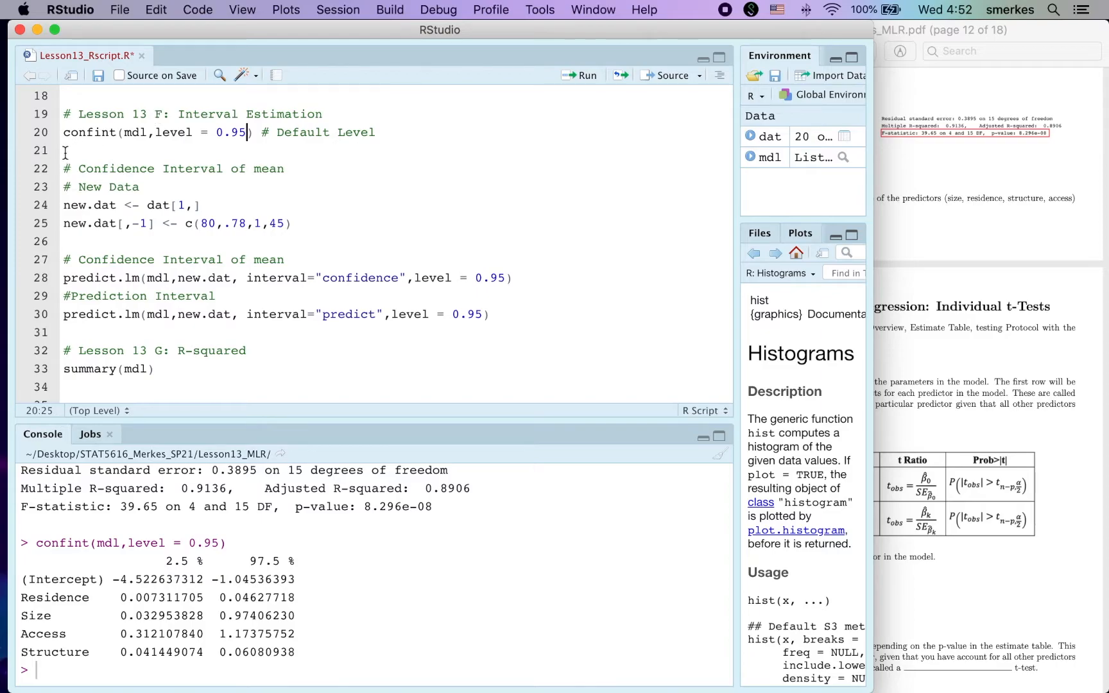
{"action": "left_click_drag", "start_coordinate": [65, 169], "coordinate": [288, 170]}
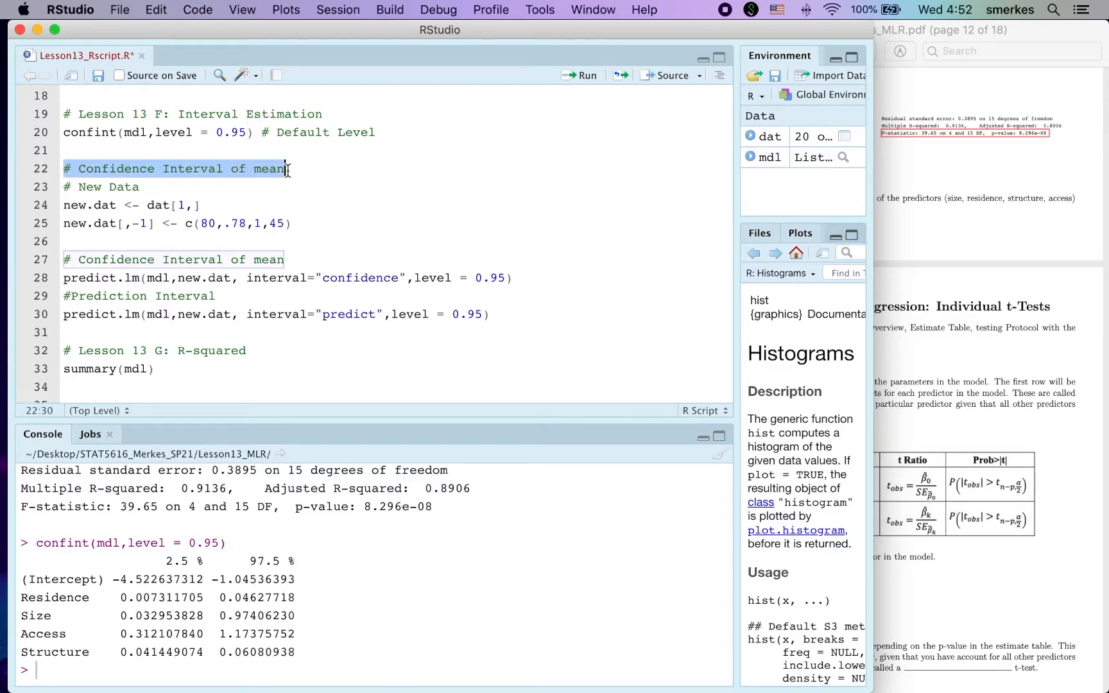
{"action": "left_click_drag", "start_coordinate": [72, 205], "coordinate": [270, 216]}
{"action": "left_click", "coordinate": [311, 223]}
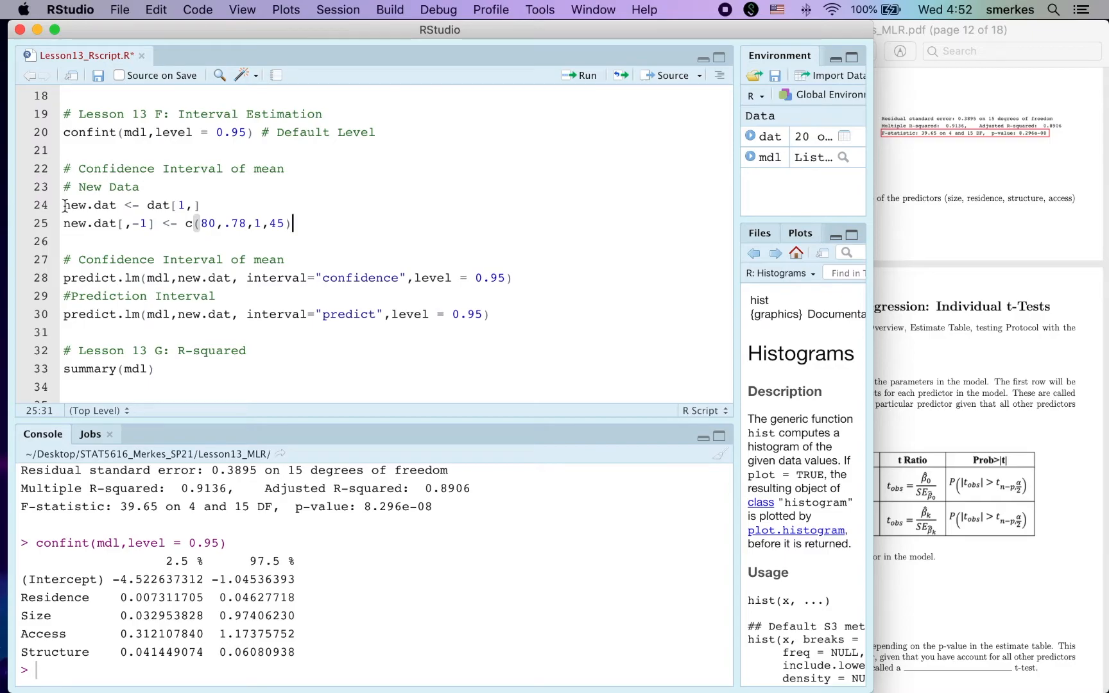
{"action": "left_click_drag", "start_coordinate": [64, 205], "coordinate": [220, 205]}
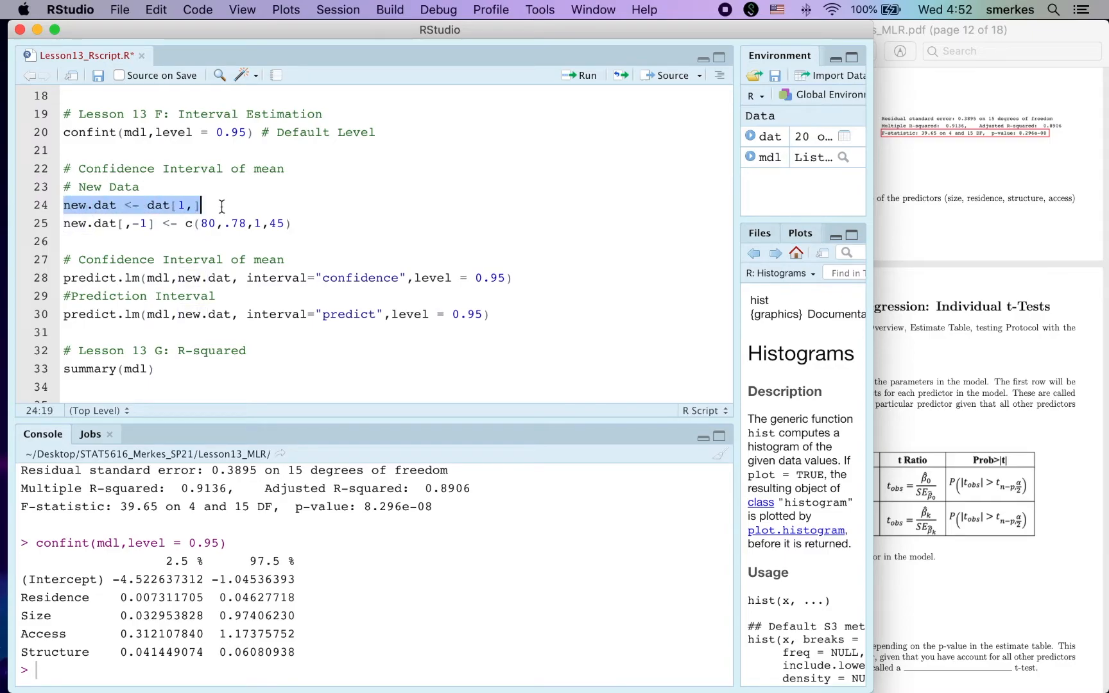
{"action": "left_click", "coordinate": [72, 206]}
{"action": "left_click_drag", "start_coordinate": [64, 206], "coordinate": [221, 211]}
{"action": "key", "text": "super+Return"}
Print new.dat in the console and highlight its column names.
{"action": "left_click", "coordinate": [186, 621]}
{"action": "type", "text": "new.dat"}
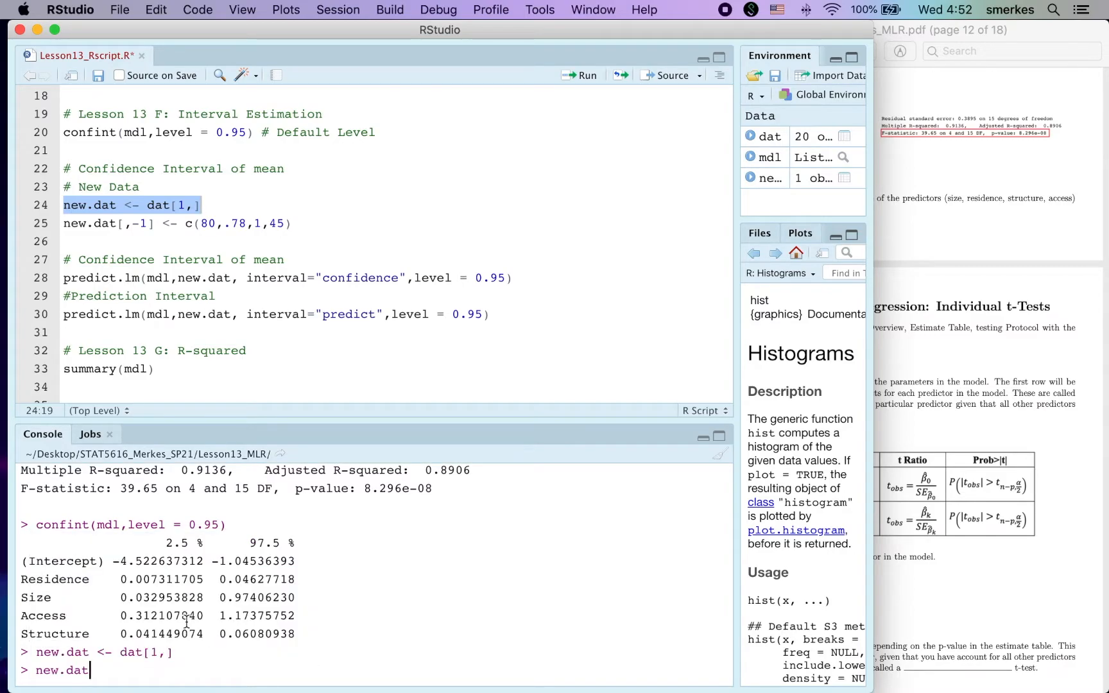
{"action": "key", "text": "Return"}
{"action": "left_click_drag", "start_coordinate": [122, 602], "coordinate": [181, 596]}
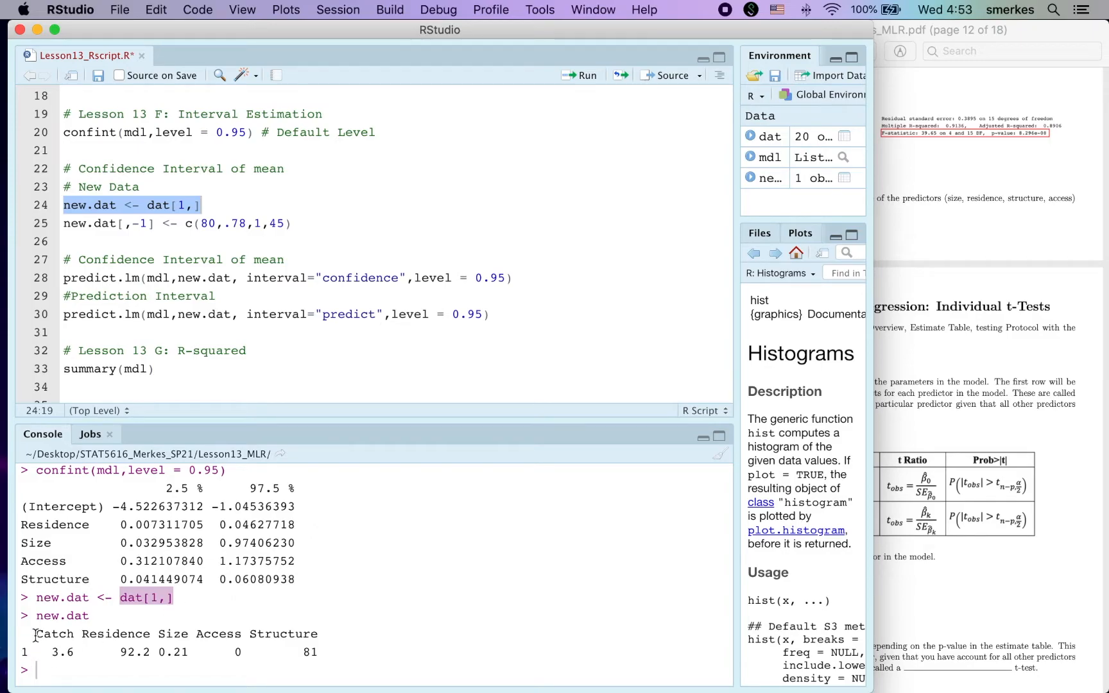
{"action": "left_click_drag", "start_coordinate": [39, 635], "coordinate": [323, 633]}
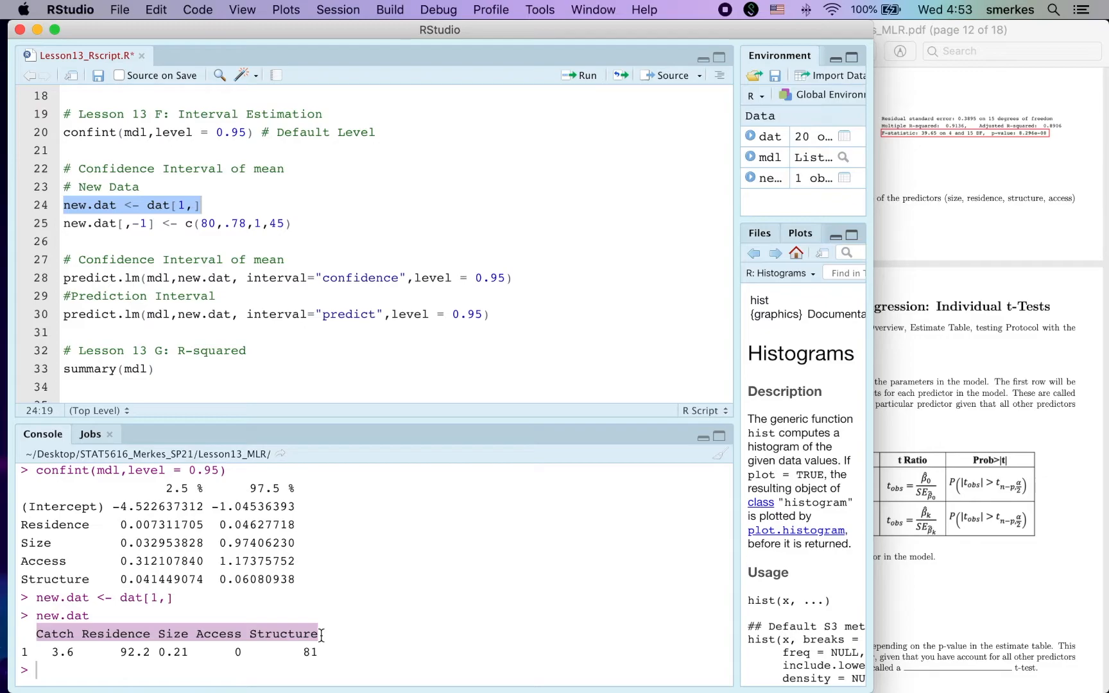
Run new.dat[,-1] <- c(80,.78,1,45) from the New Data section to replace every value except Catch.
{"action": "left_click_drag", "start_coordinate": [65, 223], "coordinate": [201, 224]}
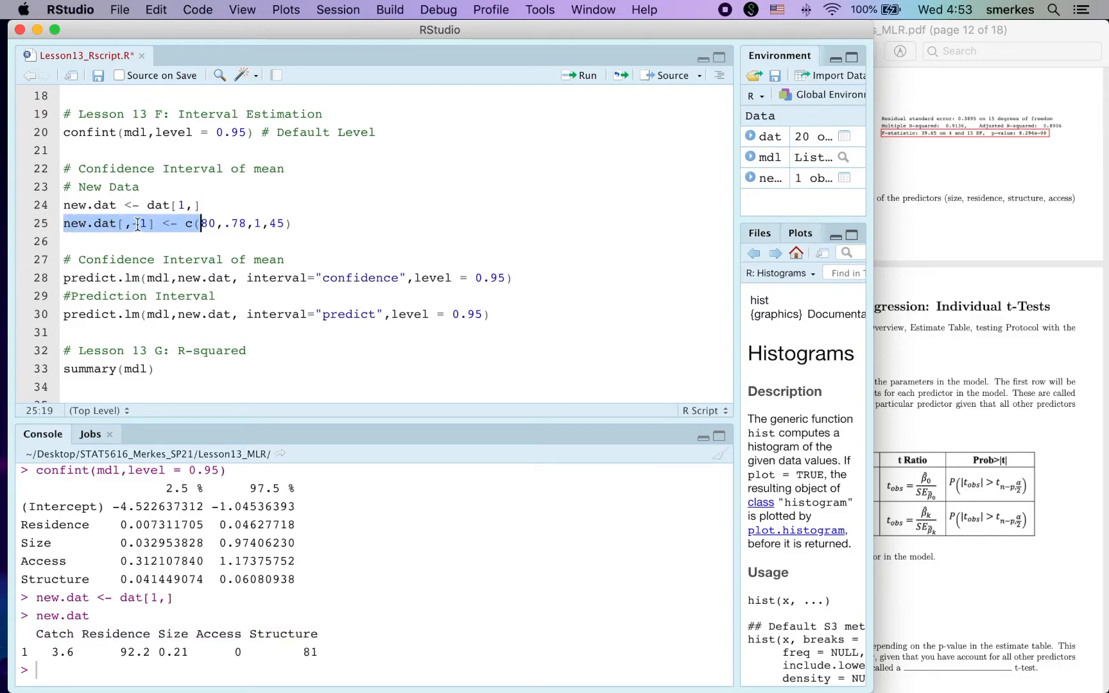
{"action": "left_click_drag", "start_coordinate": [133, 223], "coordinate": [149, 224]}
{"action": "left_click_drag", "start_coordinate": [54, 652], "coordinate": [75, 652]}
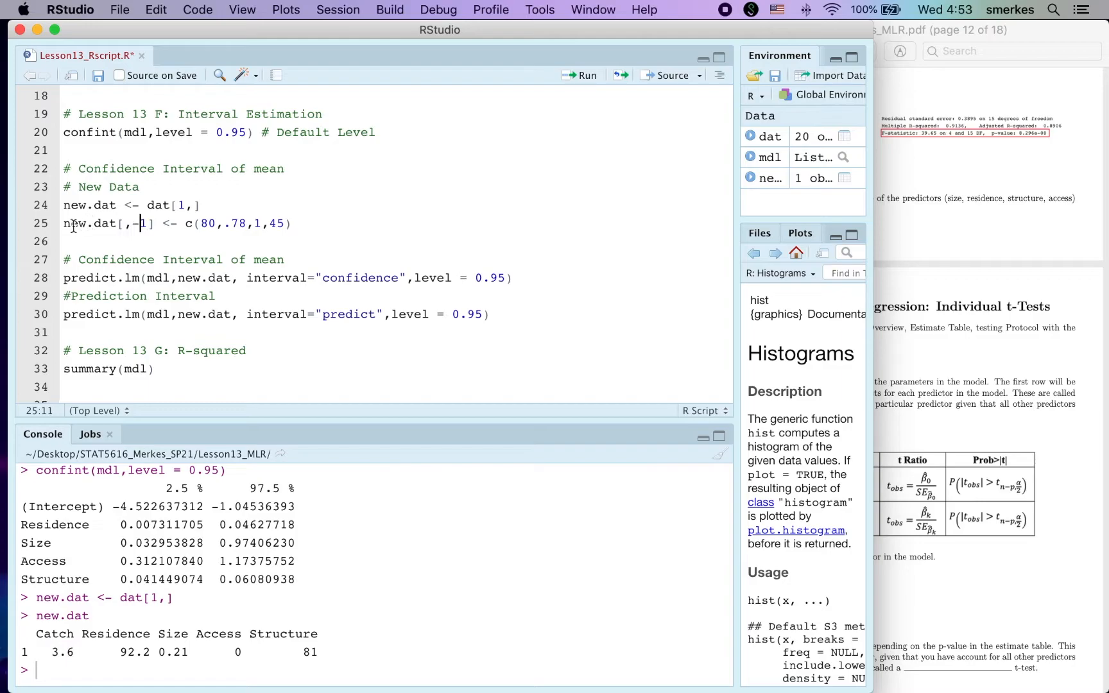
{"action": "left_click_drag", "start_coordinate": [63, 223], "coordinate": [88, 223]}
{"action": "left_click_drag", "start_coordinate": [222, 225], "coordinate": [303, 223]}
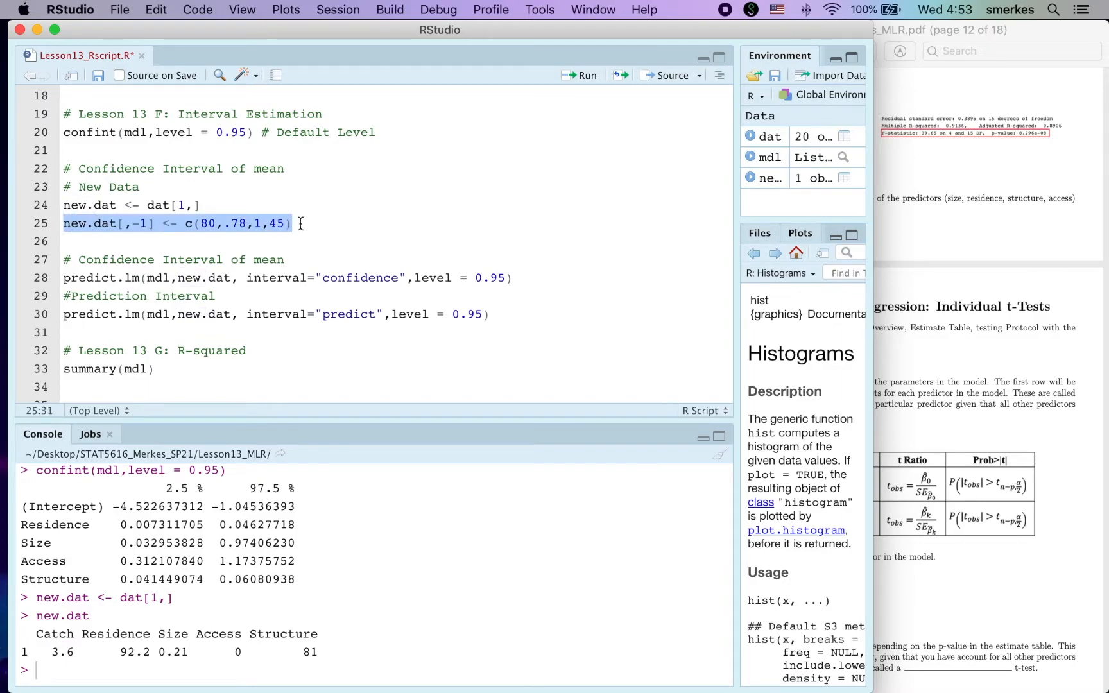
{"action": "key", "text": "super+Return"}
Print new.dat in the console and highlight its predictor values from Residence to Structure.
{"action": "left_click", "coordinate": [304, 592]}
{"action": "type", "text": "new.dat"}
{"action": "key", "text": "Return"}
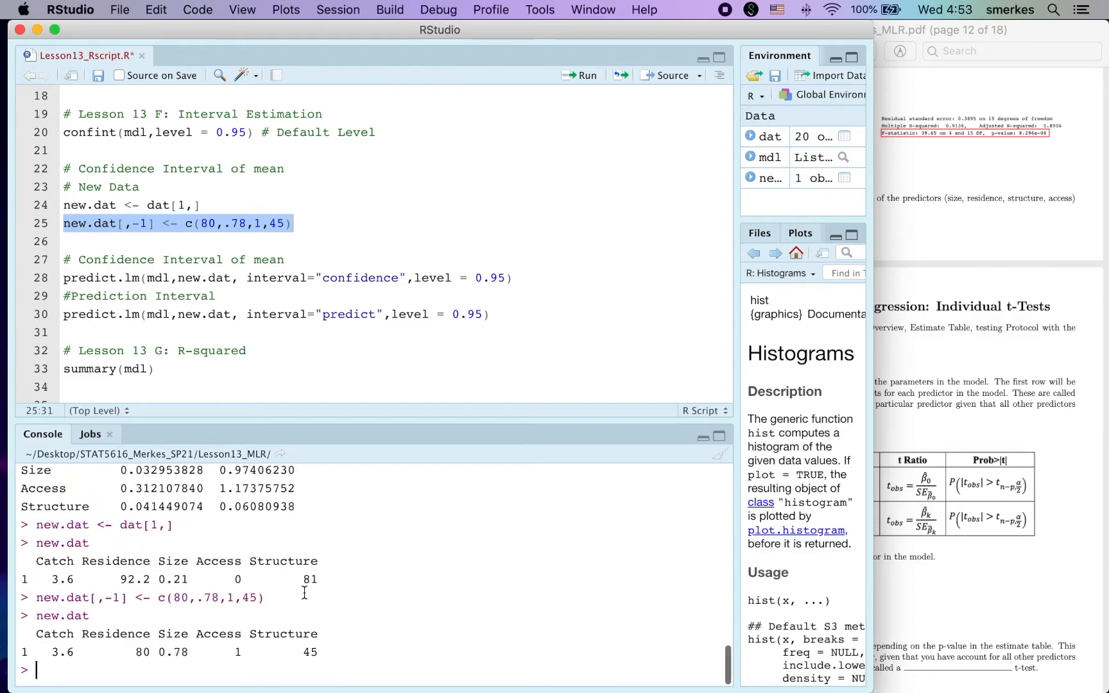
{"action": "left_click_drag", "start_coordinate": [51, 652], "coordinate": [320, 655]}
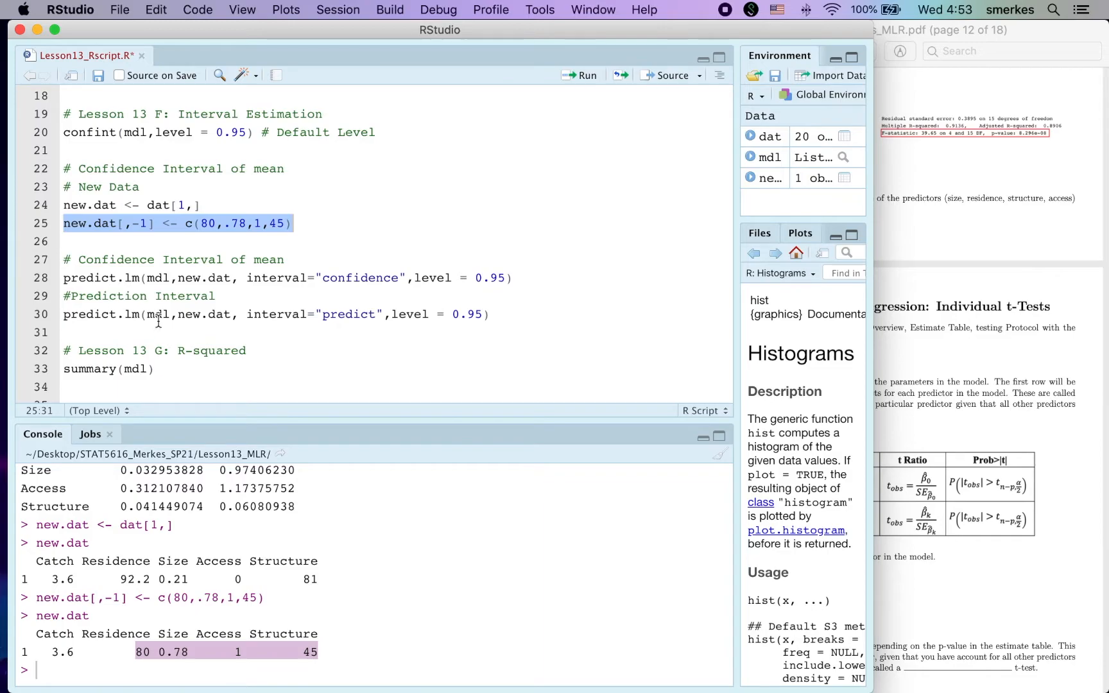
Run predict.lm(mdl,new.dat, interval="confidence",level = 0.95) and highlight the lower and upper bounds in the output.
{"action": "scroll", "coordinate": [158, 321], "scroll_direction": "down", "scroll_amount": 1}
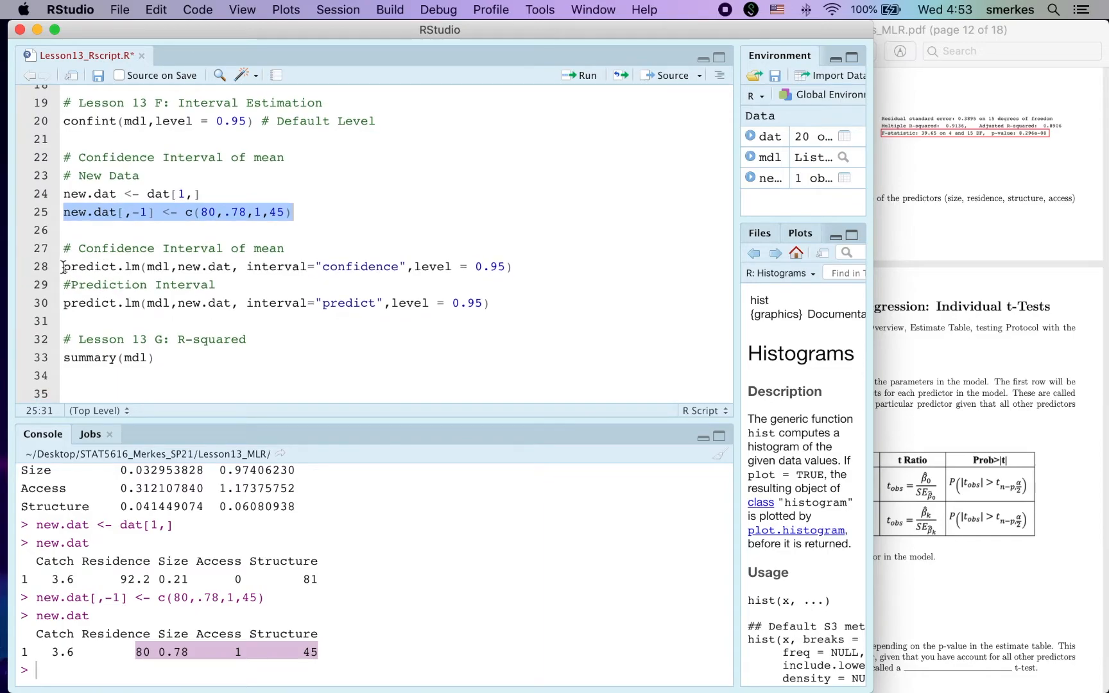
{"action": "left_click_drag", "start_coordinate": [148, 266], "coordinate": [233, 267]}
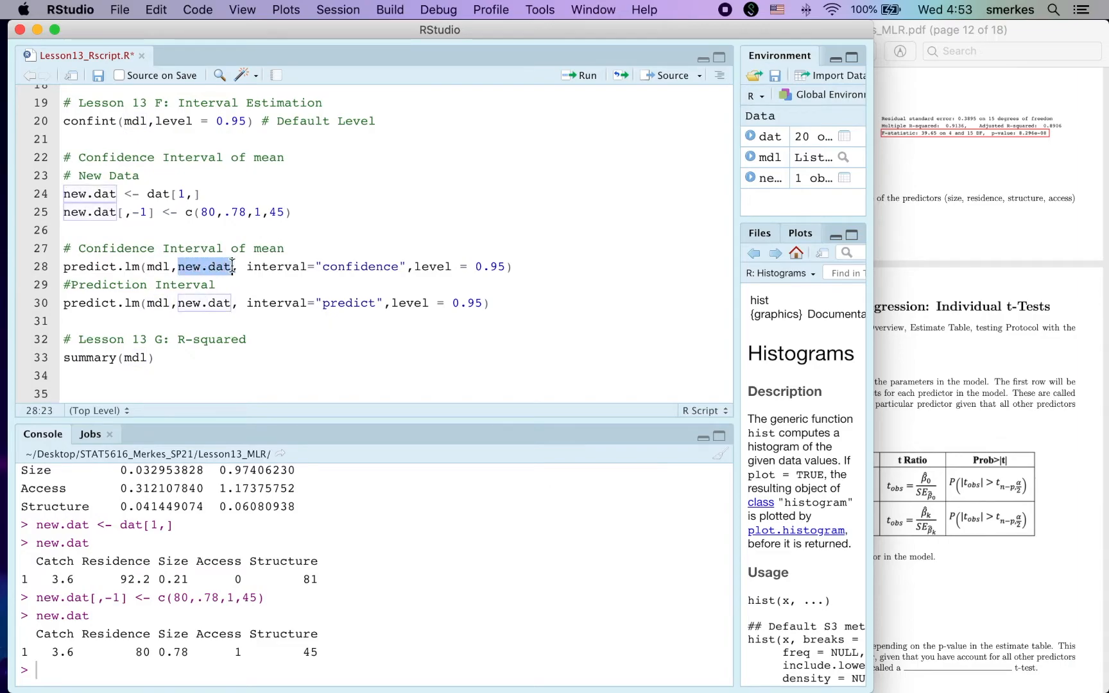
{"action": "left_click_drag", "start_coordinate": [82, 633], "coordinate": [315, 633]}
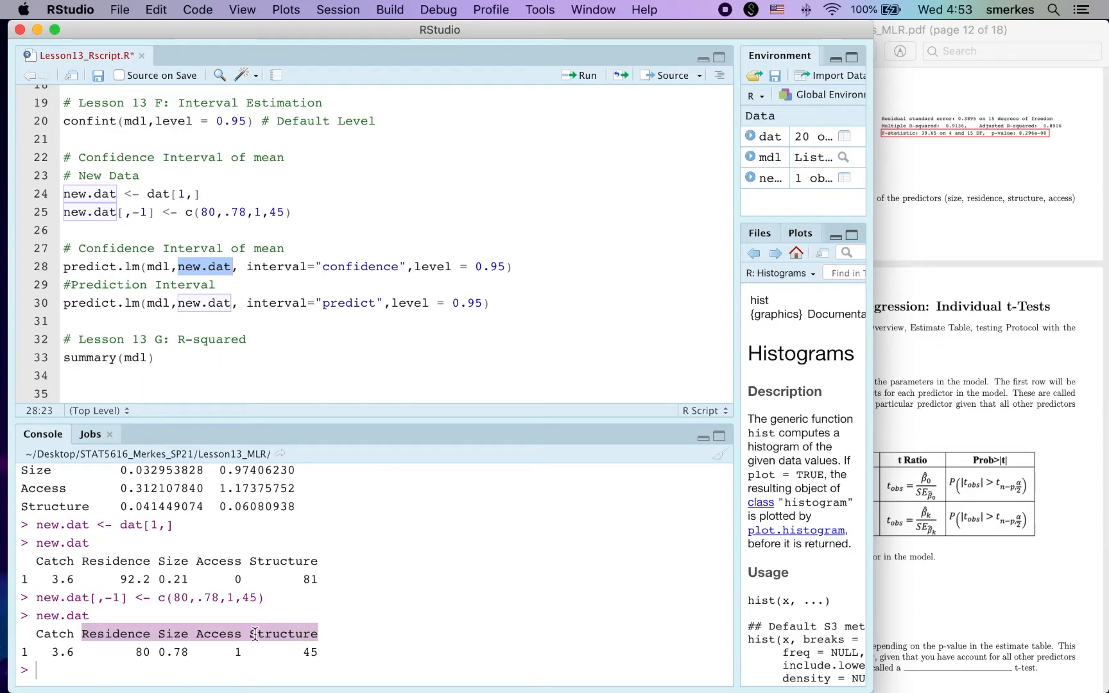
{"action": "left_click_drag", "start_coordinate": [247, 266], "coordinate": [63, 267]}
{"action": "key", "text": "super+Return"}
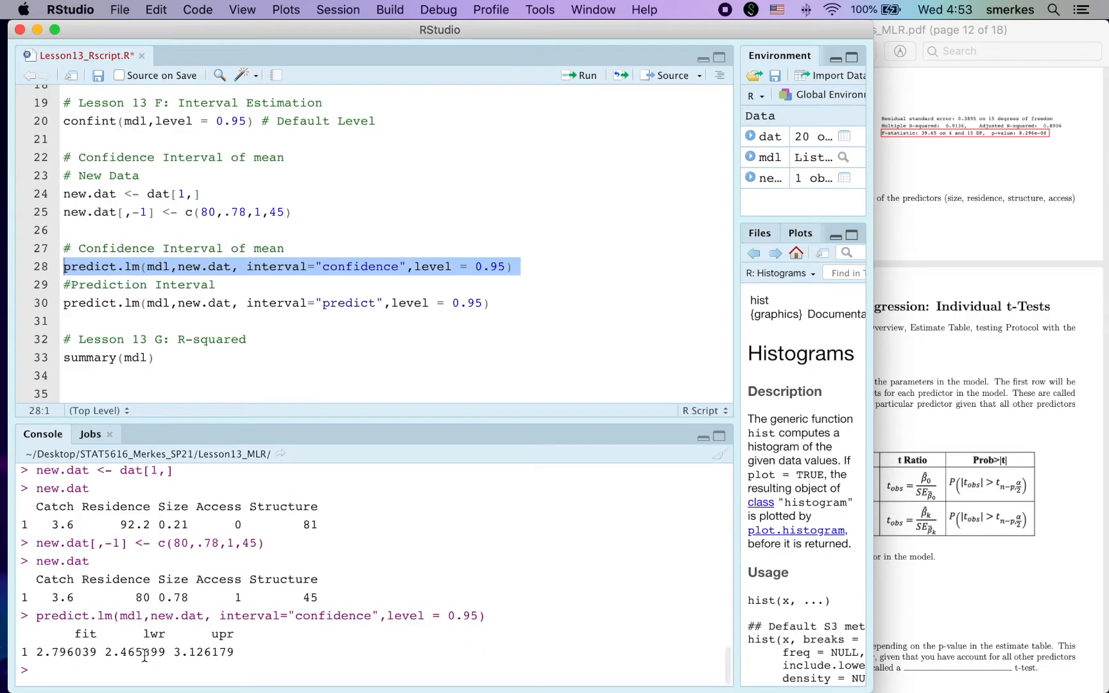
{"action": "left_click_drag", "start_coordinate": [36, 652], "coordinate": [247, 658]}
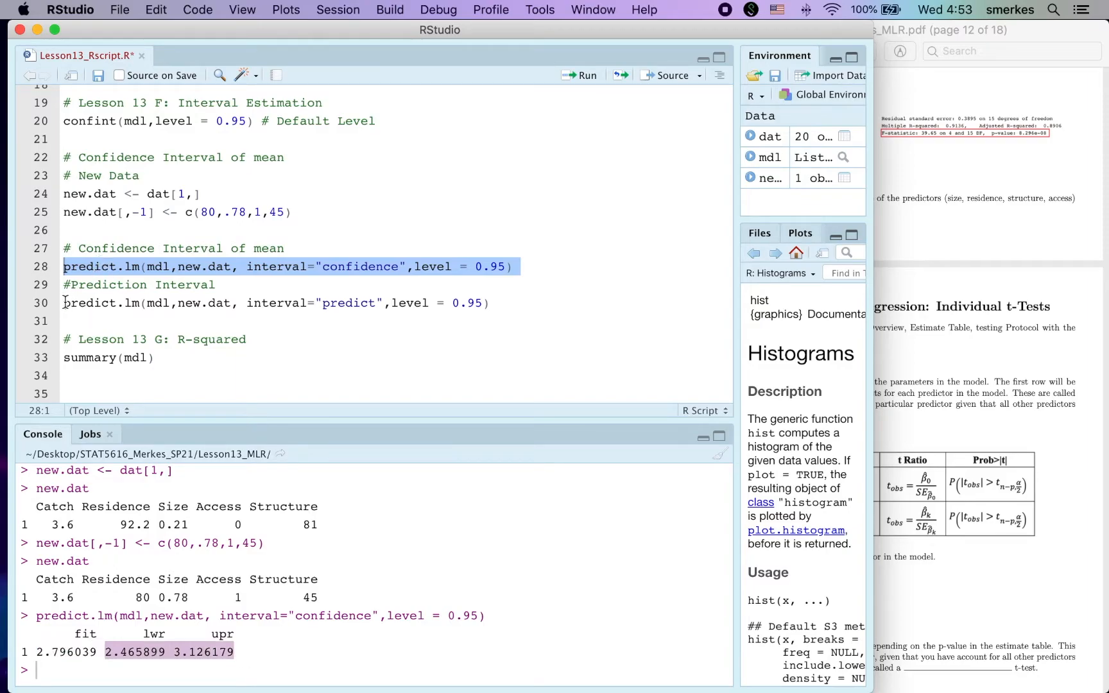
Run predict.lm(mdl,new.dat, interval="predict",level = 0.95) from the Prediction Interval section.
{"action": "left_click_drag", "start_coordinate": [65, 303], "coordinate": [495, 305]}
{"action": "key", "text": "super+Return"}
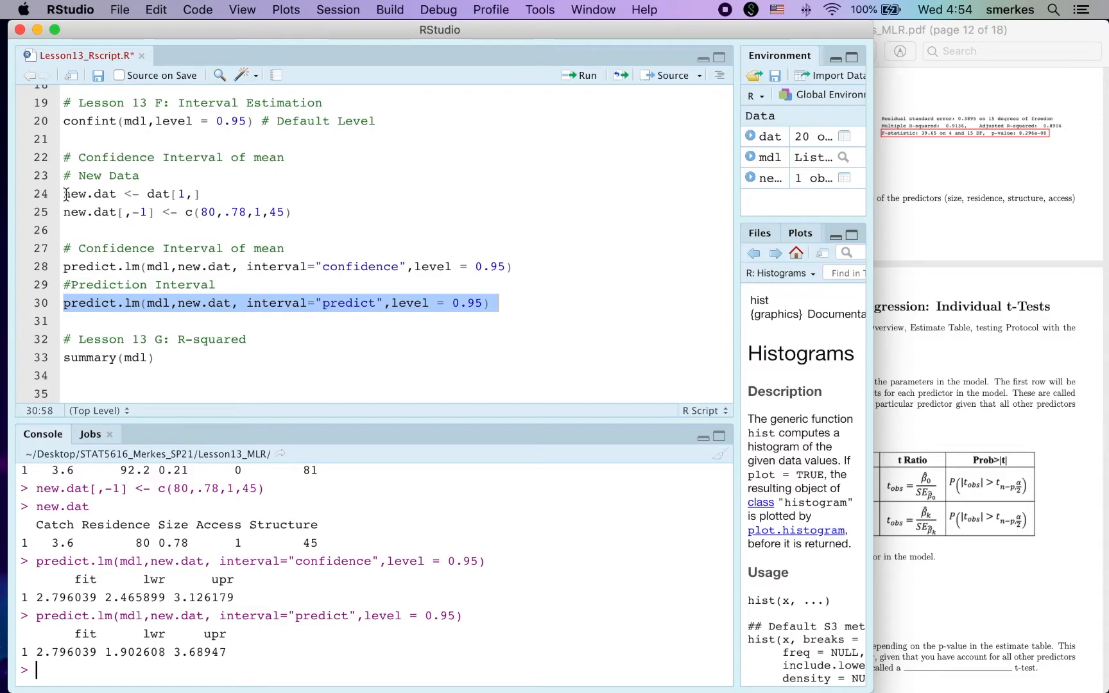
Try running the confidence-interval predict.lm call with c(80,.78,1,45) in place of new.dat.
{"action": "left_click_drag", "start_coordinate": [186, 212], "coordinate": [295, 213]}
{"action": "key", "text": "super+c"}
{"action": "left_click", "coordinate": [231, 267]}
{"action": "key", "text": "BackSpace"}
{"action": "key", "text": "BackSpace"}
{"action": "key", "text": "BackSpace"}
{"action": "key", "text": "BackSpace"}
{"action": "key", "text": "BackSpace"}
{"action": "key", "text": "BackSpace"}
{"action": "key", "text": "BackSpace"}
{"action": "key", "text": "super+v"}
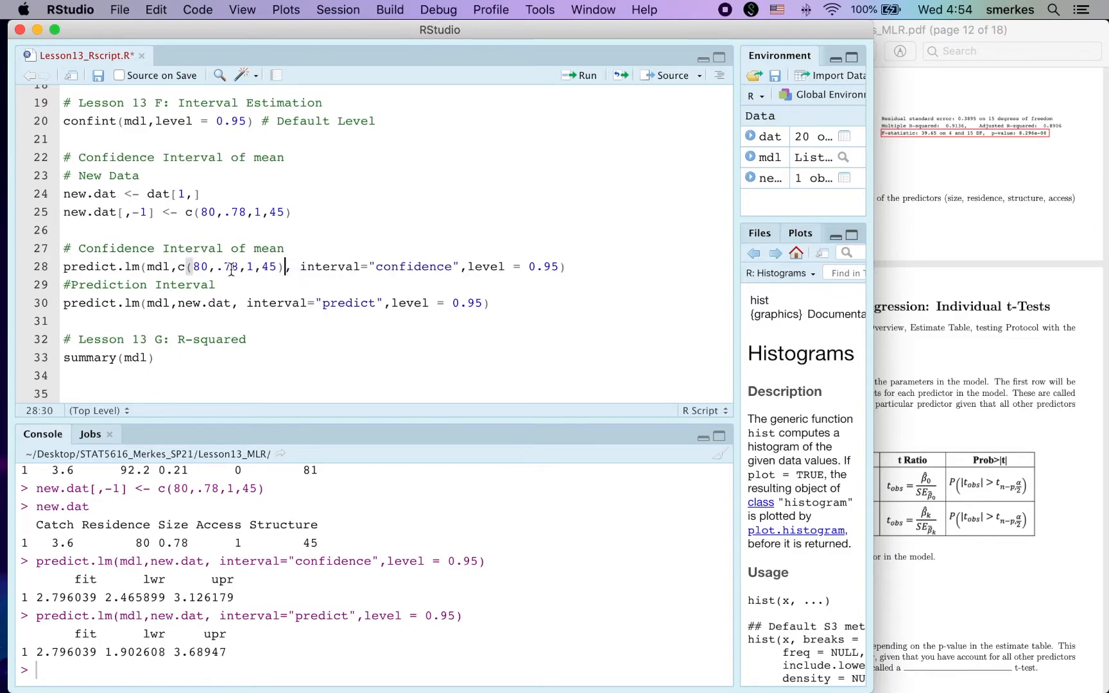
{"action": "key", "text": "super+Return"}
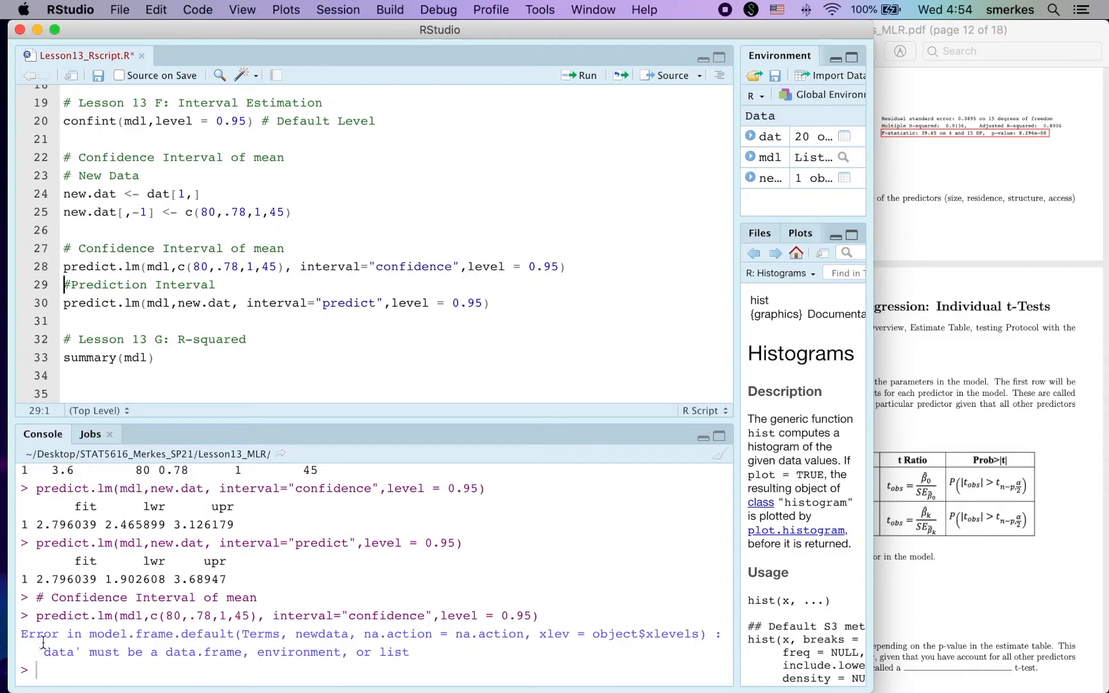
Try running the confidence-interval call with c(80,.78,1,45) wrapped in as.data.frame(), and highlight the object name in the resulting error.
{"action": "double_click", "coordinate": [183, 266]}
{"action": "left_click", "coordinate": [283, 267], "text": "shift"}
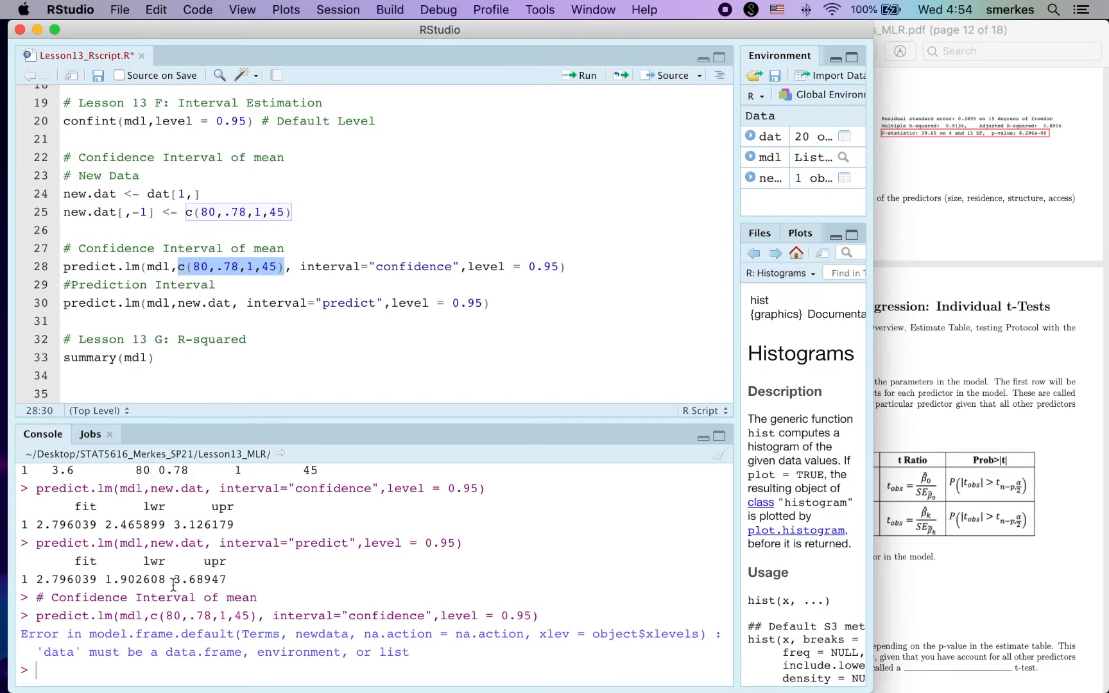
{"action": "scroll", "coordinate": [147, 539], "scroll_direction": "up", "scroll_amount": 3}
{"action": "left_click_drag", "start_coordinate": [89, 503], "coordinate": [336, 507]}
{"action": "left_click", "coordinate": [177, 266]}
{"action": "type", "text": "as.data.frame("}
{"action": "left_click", "coordinate": [389, 266]}
{"action": "type", "text": ")"}
{"action": "key", "text": "super+Return"}
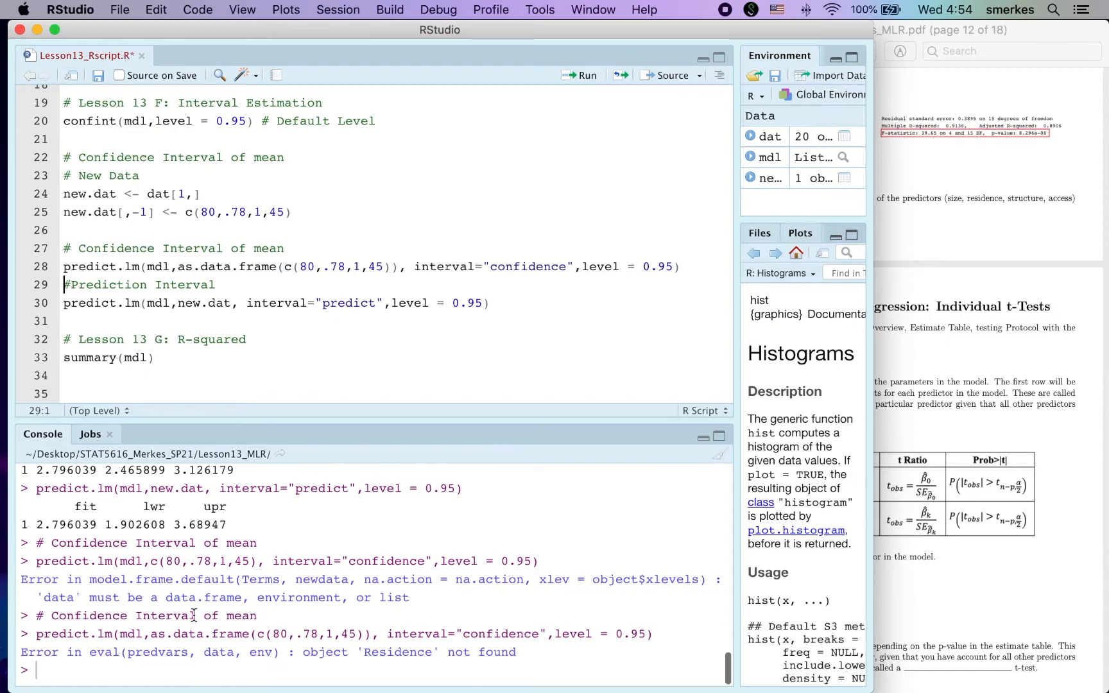
{"action": "left_click_drag", "start_coordinate": [363, 653], "coordinate": [443, 652]}
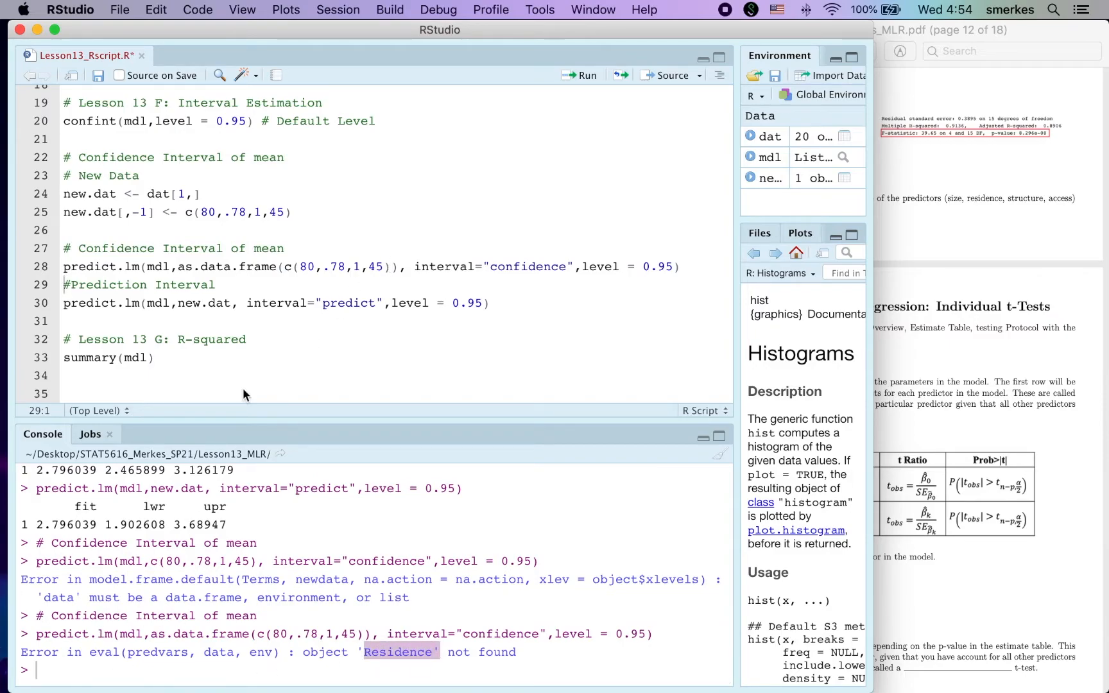
Restore new.dat as the data argument of the confidence-interval call and highlight the New Data code that builds it.
{"action": "left_click_drag", "start_coordinate": [181, 265], "coordinate": [399, 266]}
{"action": "type", "text": "new.dat"}
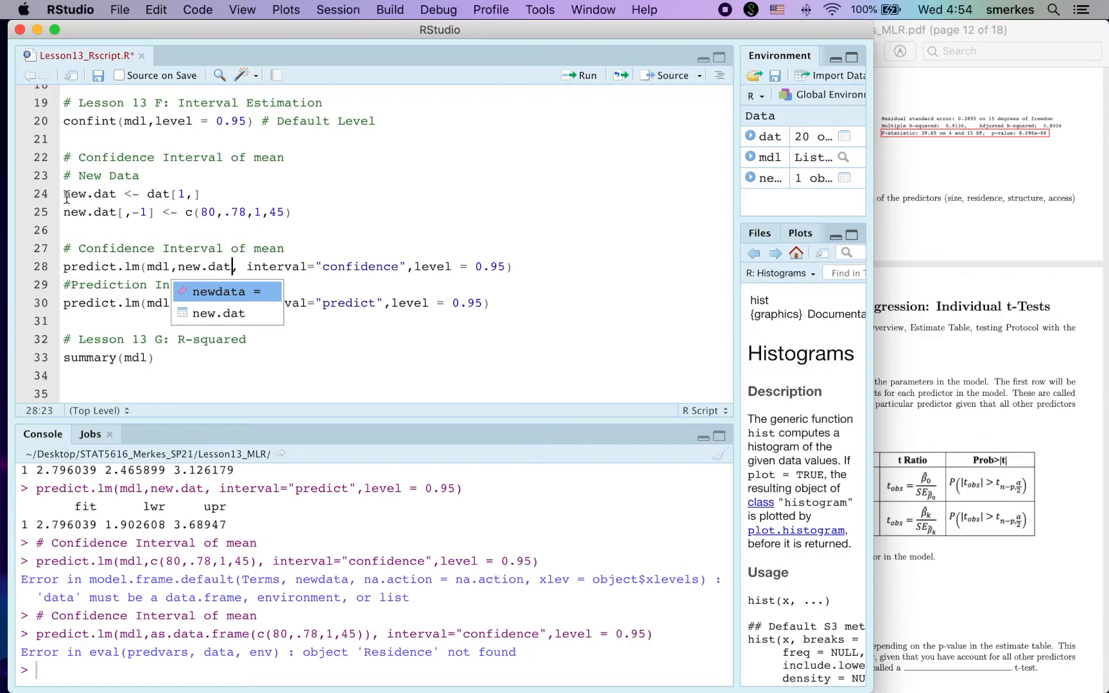
{"action": "left_click_drag", "start_coordinate": [65, 194], "coordinate": [235, 198]}
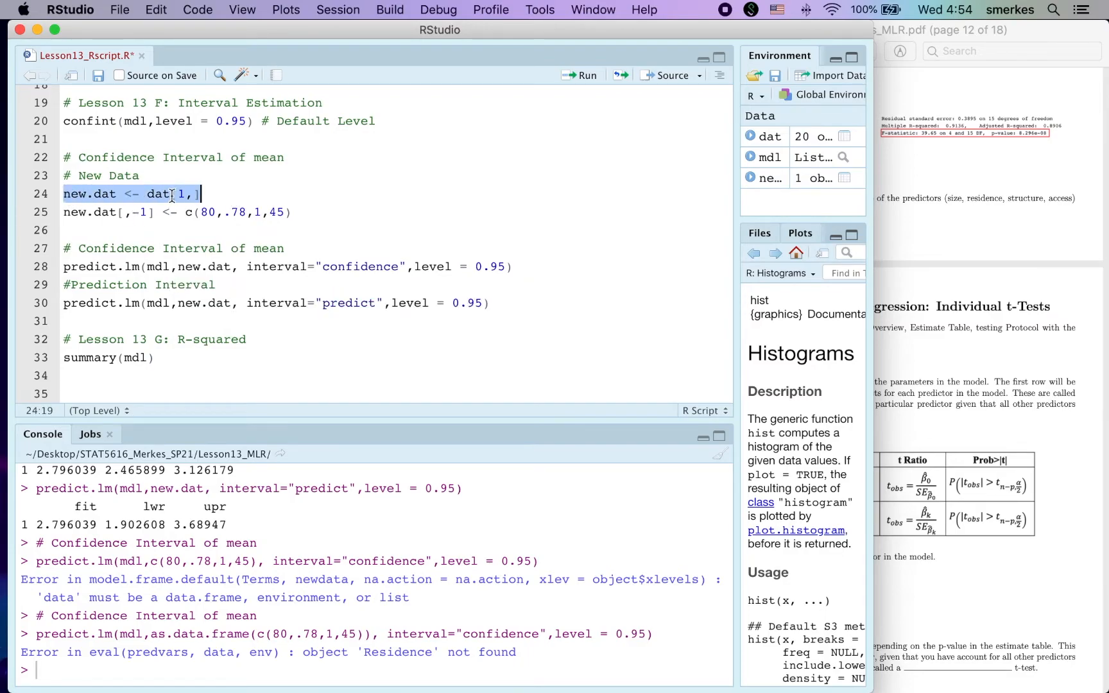
{"action": "left_click_drag", "start_coordinate": [71, 194], "coordinate": [111, 194]}
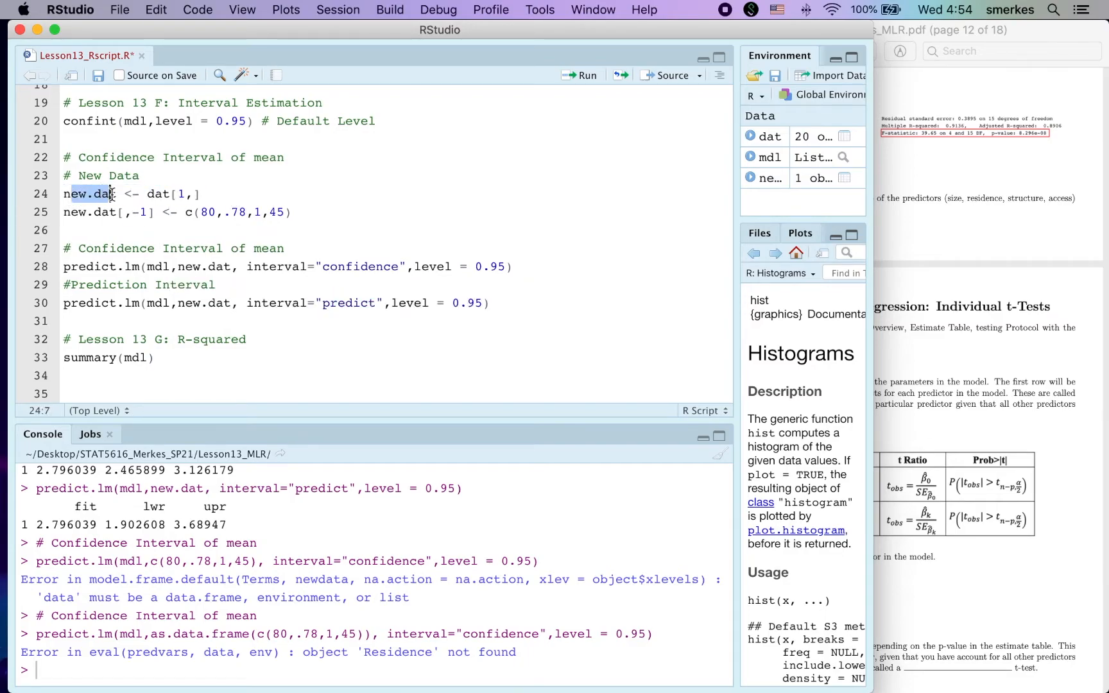
{"action": "left_click_drag", "start_coordinate": [185, 212], "coordinate": [294, 213]}
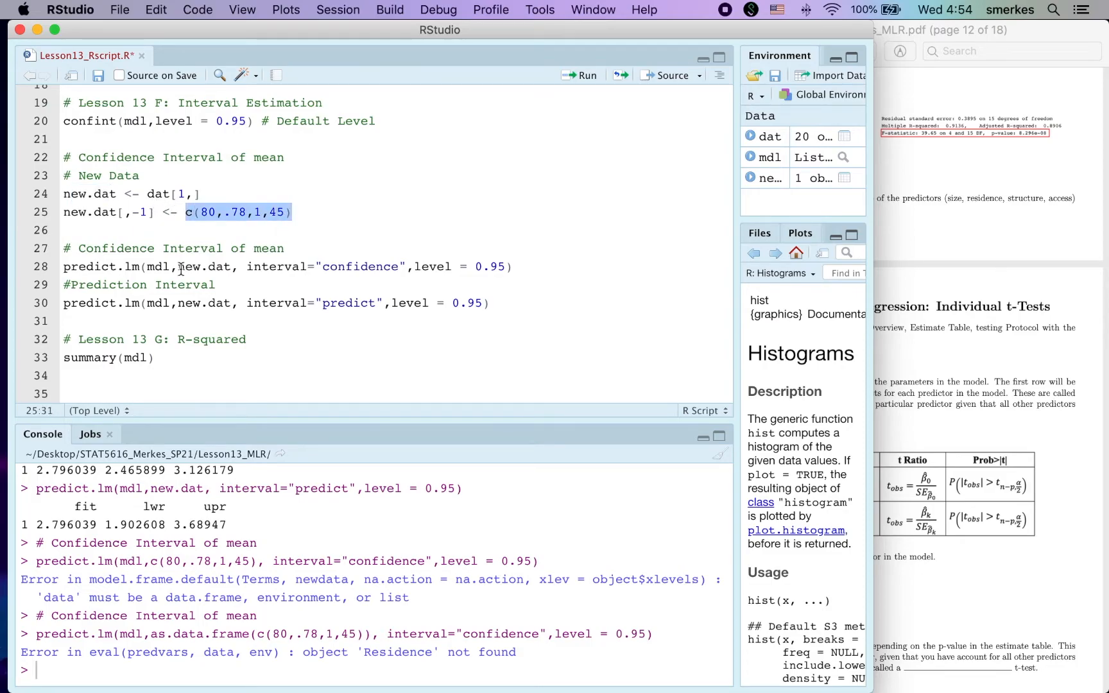
Run summary(mdl) from the Lesson 13 G: R-squared section and highlight the Multiple R-squared value in the output.
{"action": "left_click", "coordinate": [168, 369]}
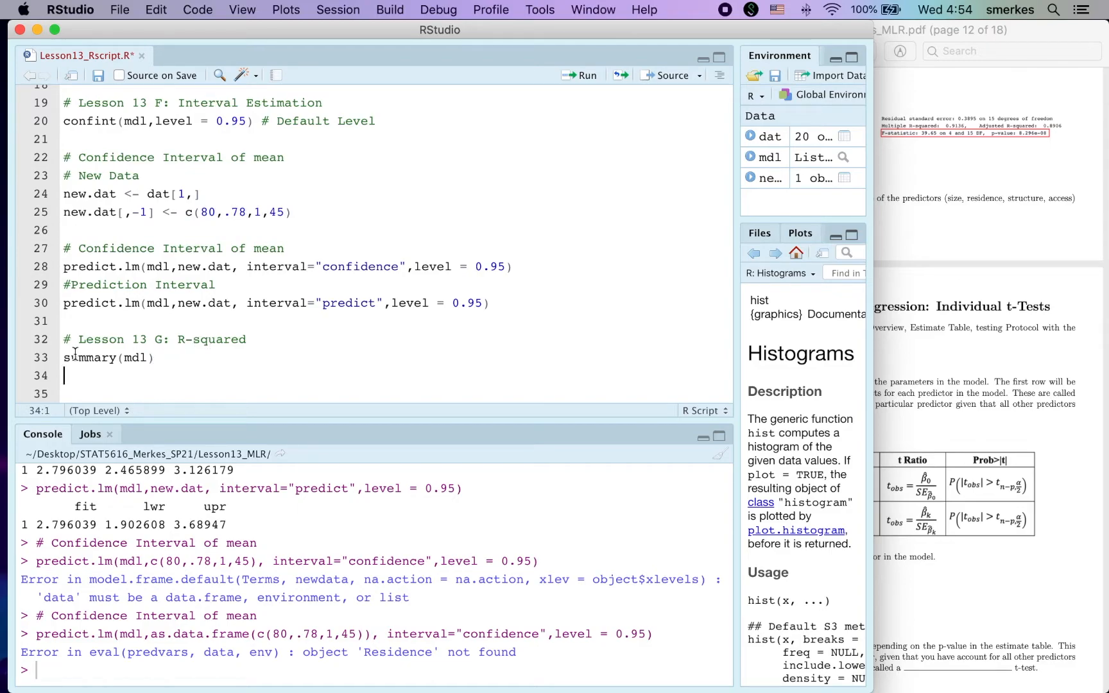
{"action": "left_click_drag", "start_coordinate": [64, 358], "coordinate": [160, 359]}
{"action": "key", "text": "super+Return"}
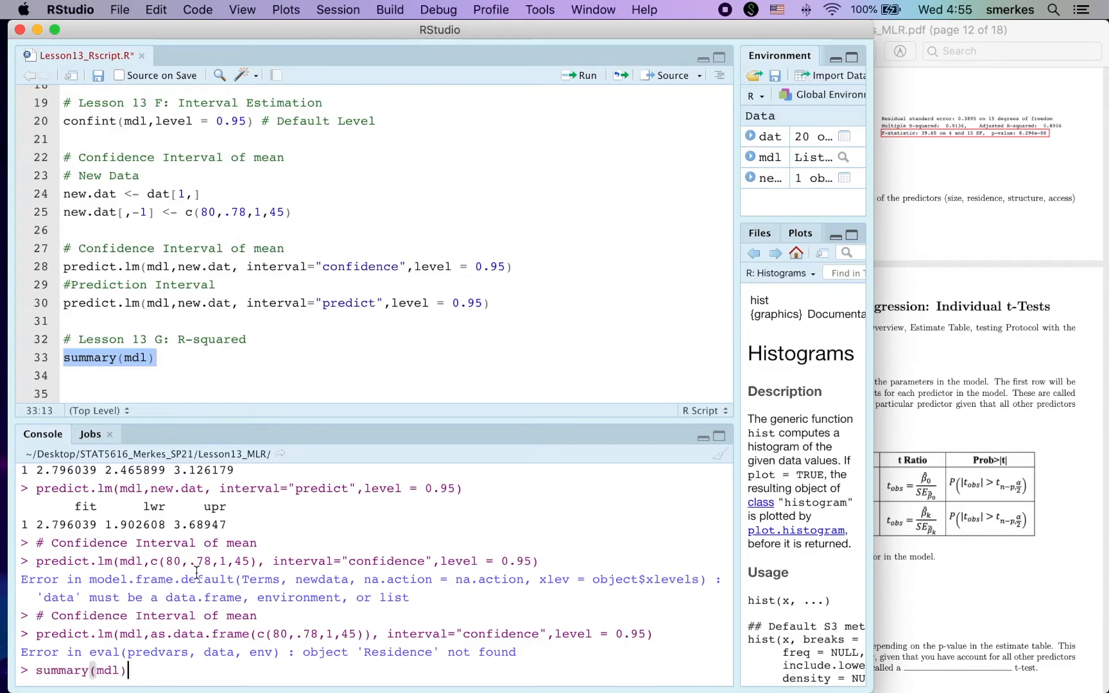
{"action": "left_click_drag", "start_coordinate": [21, 616], "coordinate": [234, 616]}
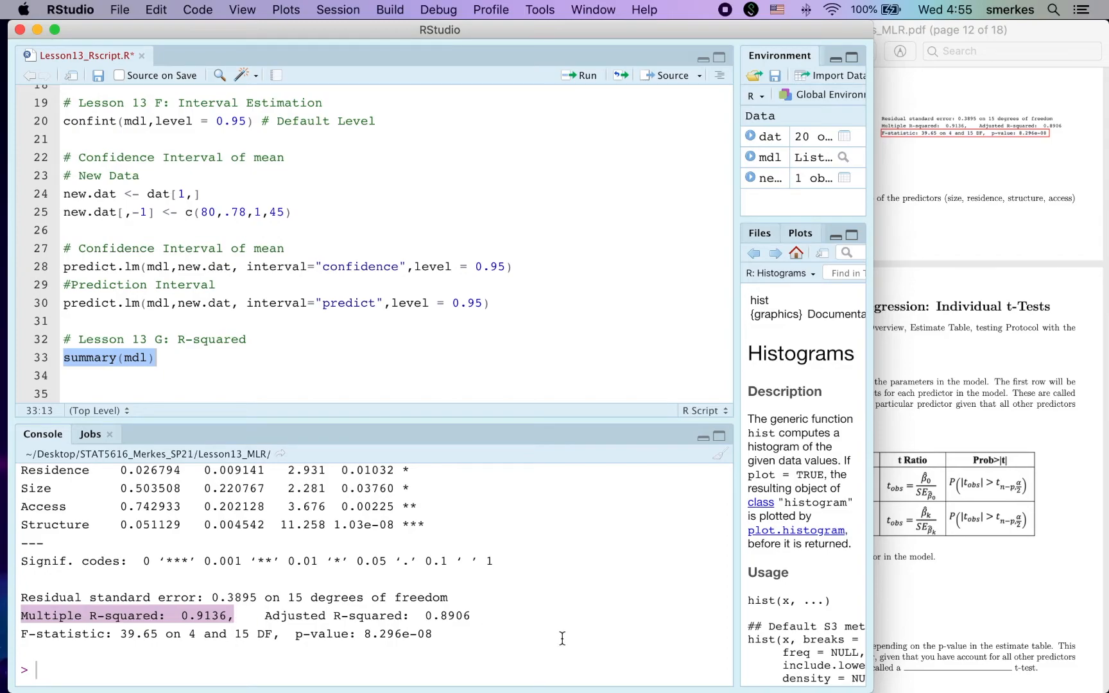
Switch to the Lesson13_SkeletonNotes_MLR.pdf notes in Preview.
{"action": "left_click", "coordinate": [1014, 471]}
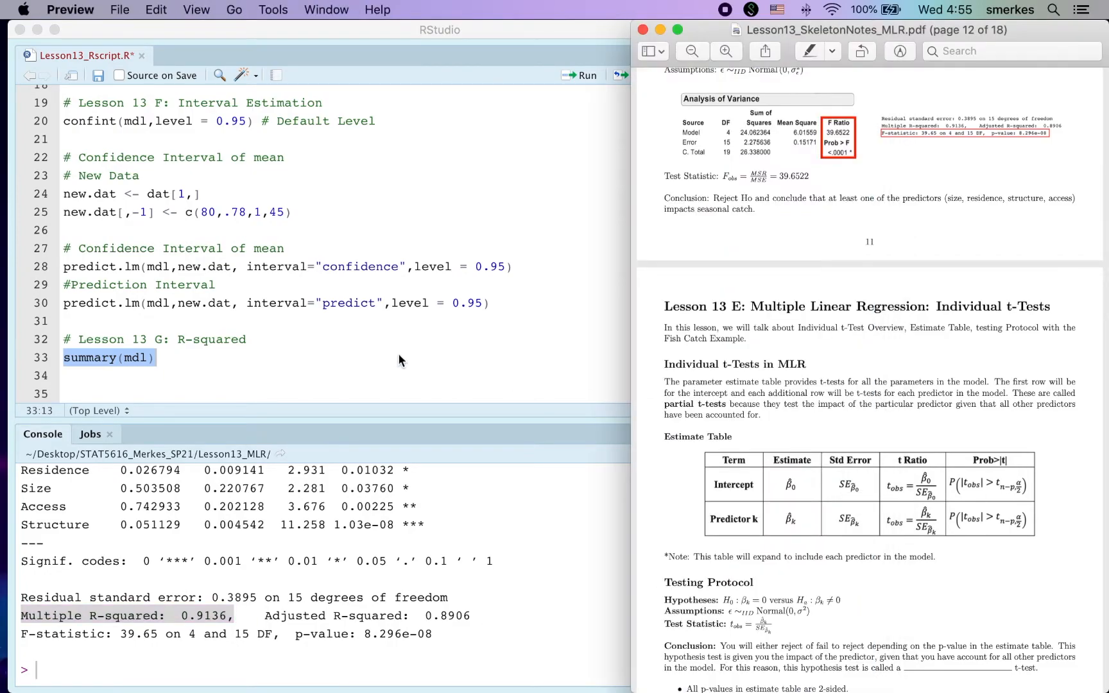